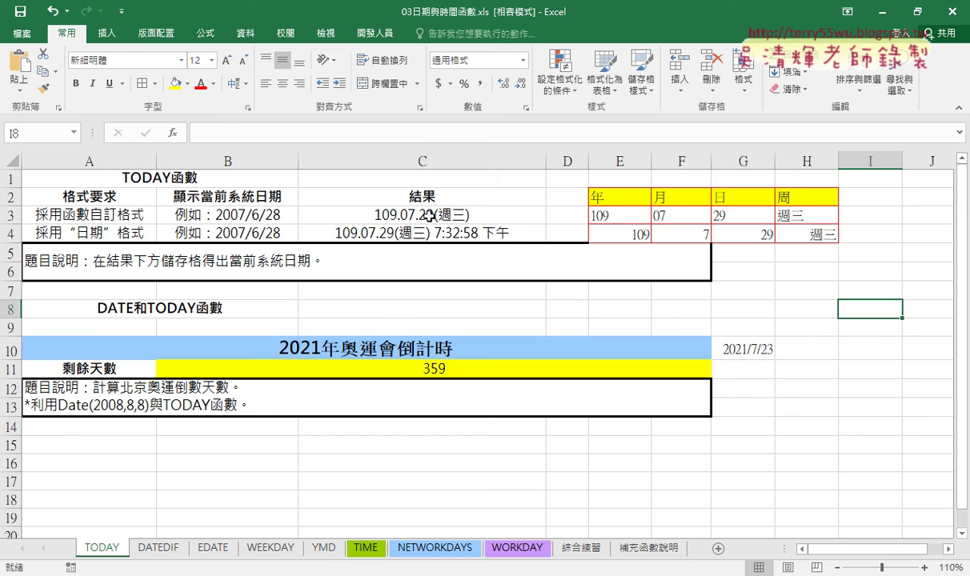
Step: Review the TODAY, year, month, day and weekday formulas in C3:H3
left_click(406, 205)
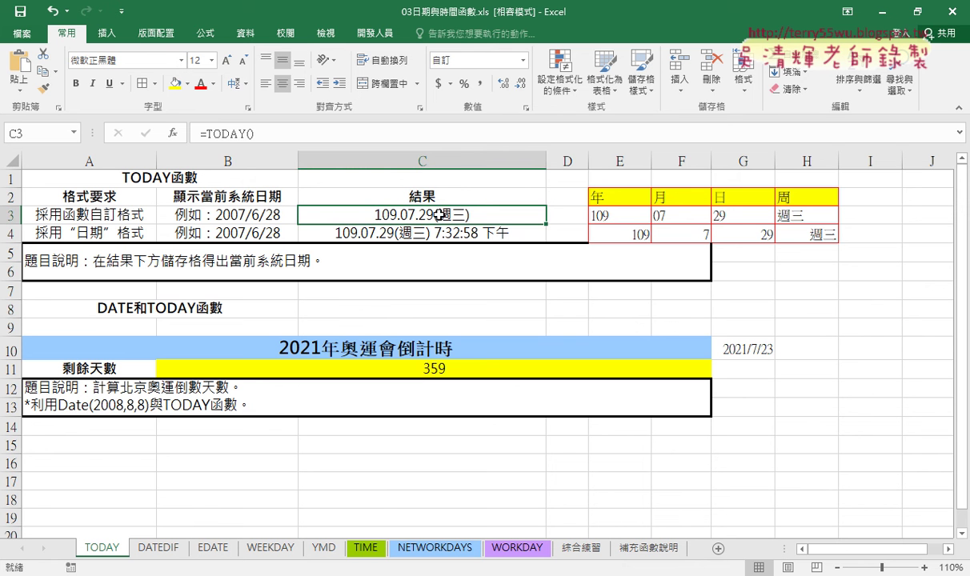
left_click(598, 209)
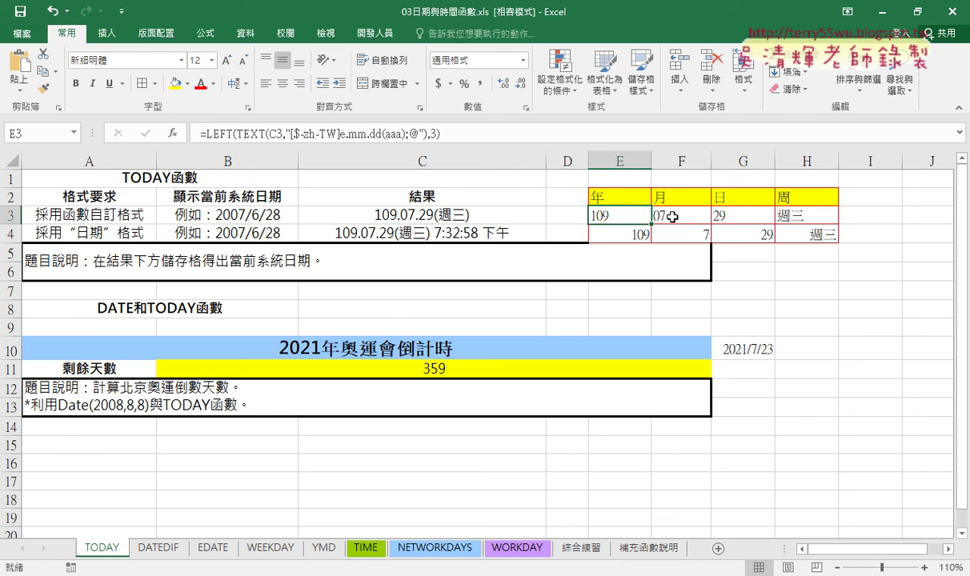
left_click(674, 210)
left_click(736, 210)
left_click(779, 214)
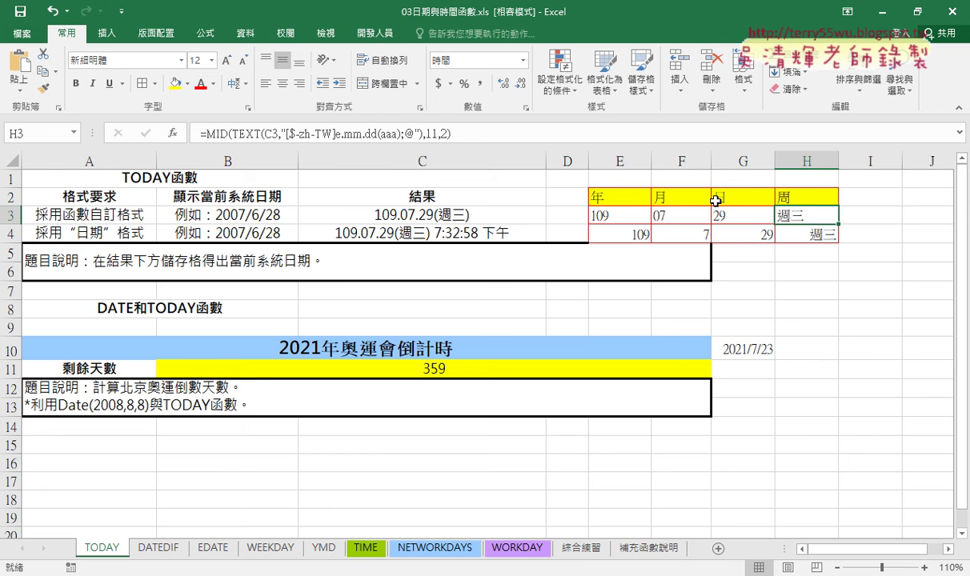
left_click(632, 215)
left_click(689, 216)
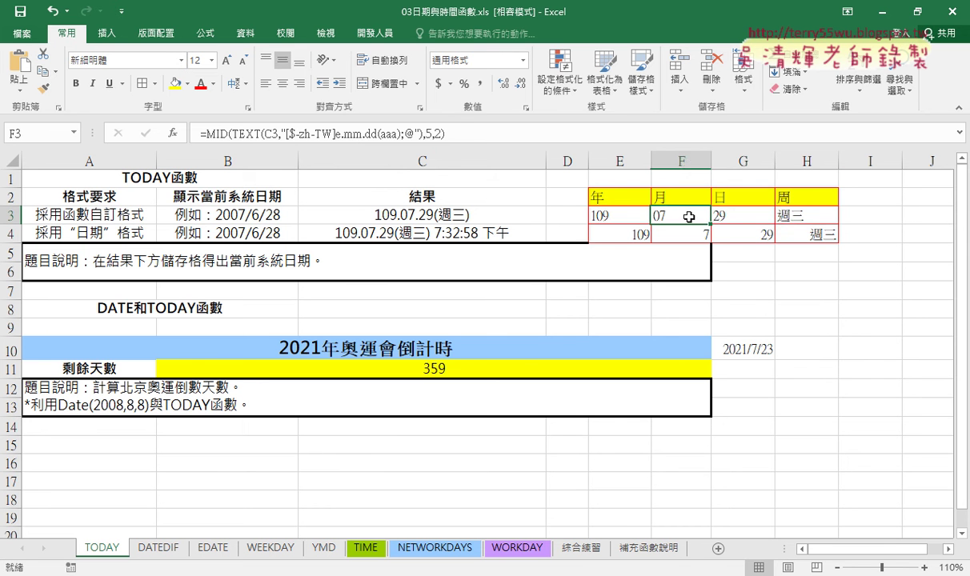
left_click(744, 215)
left_click(801, 215)
Step: Enter =DATE(E3,F3,G3) in I3 so it returns 2009/7/29
left_click(876, 214)
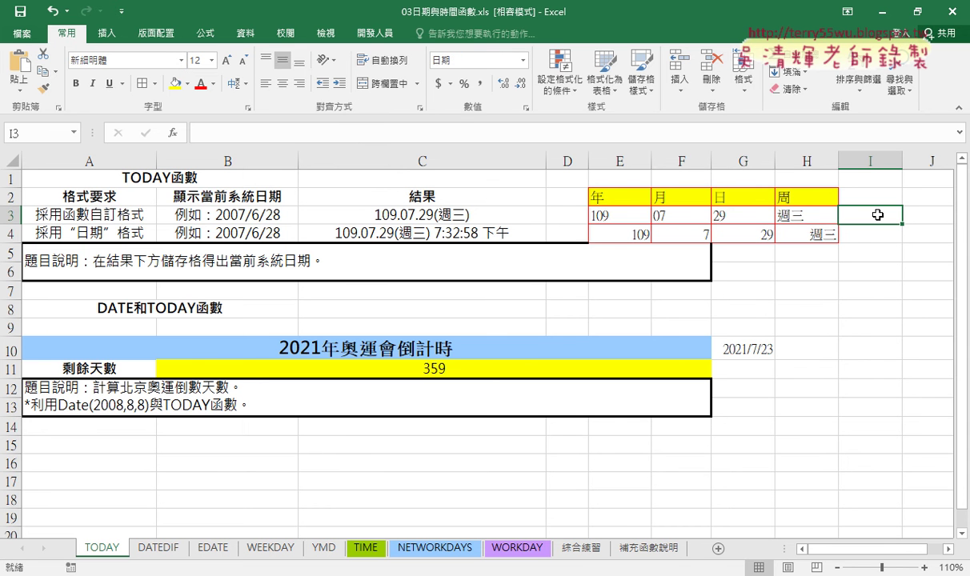
left_click(171, 132)
left_click_drag(400, 238, 226, 126)
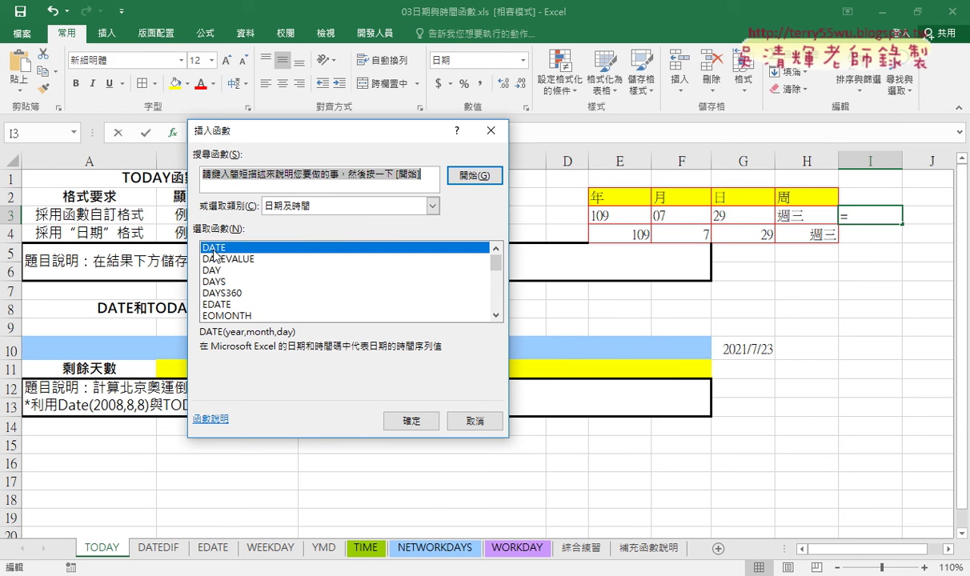
left_click(392, 416)
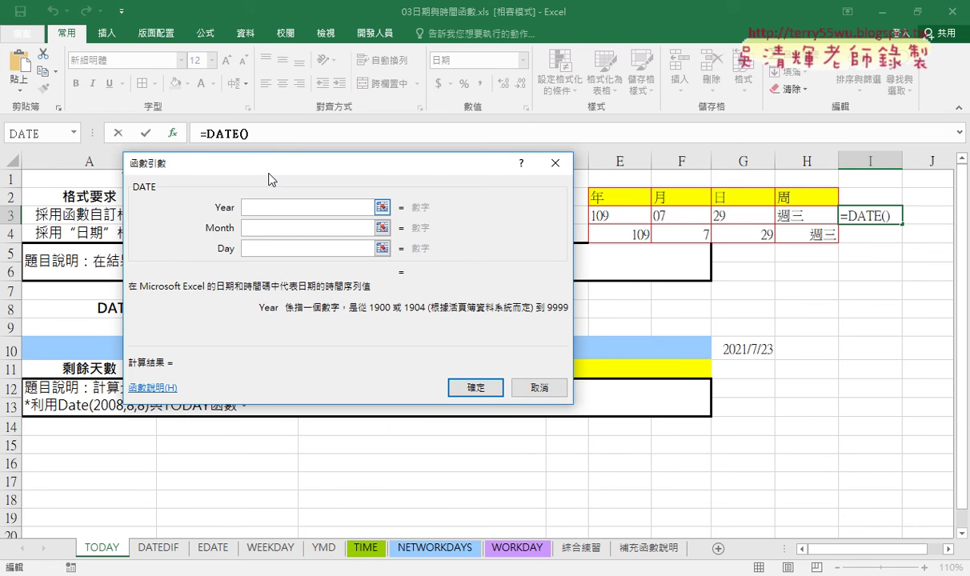
left_click_drag(265, 173, 272, 268)
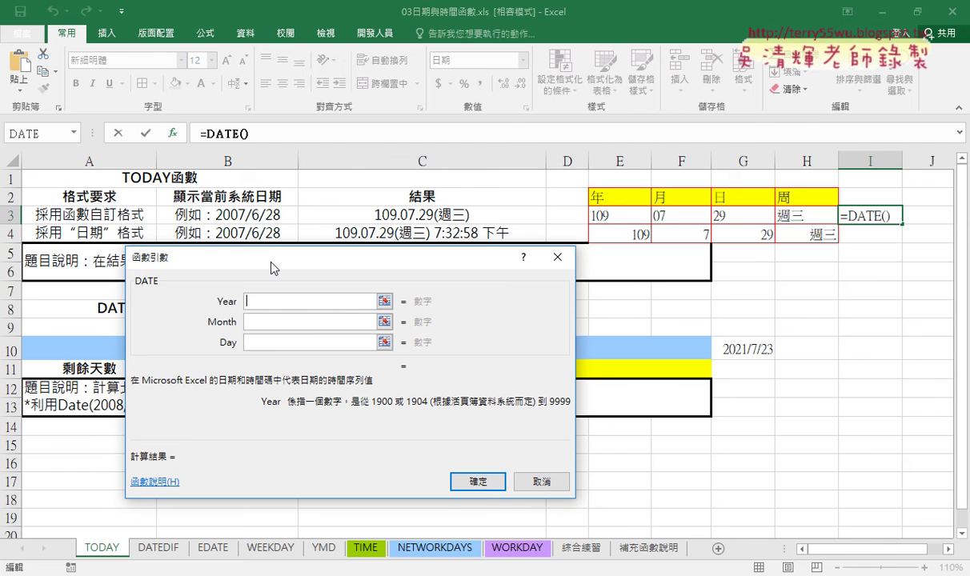
left_click(621, 214)
left_click(256, 321)
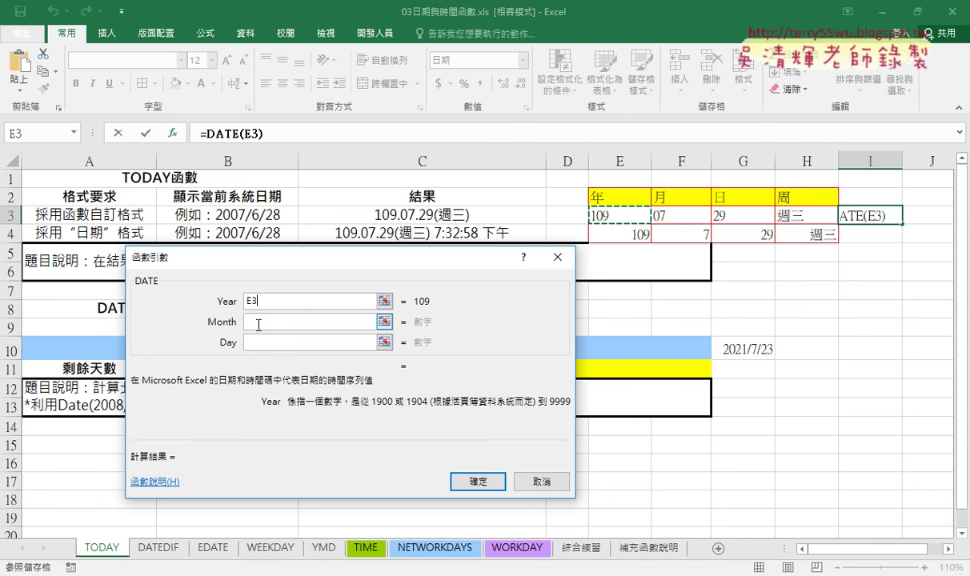
left_click(679, 215)
left_click(286, 342)
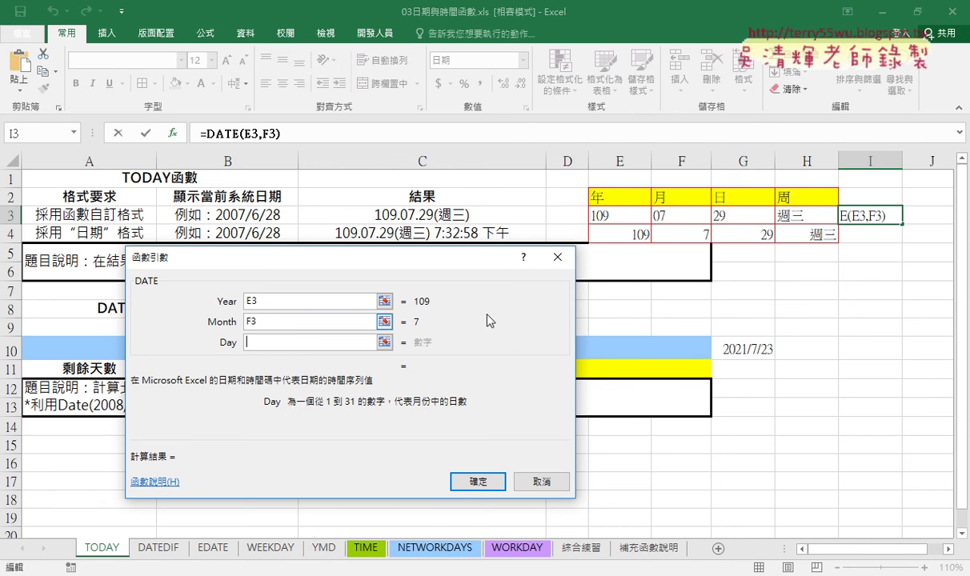
left_click(741, 214)
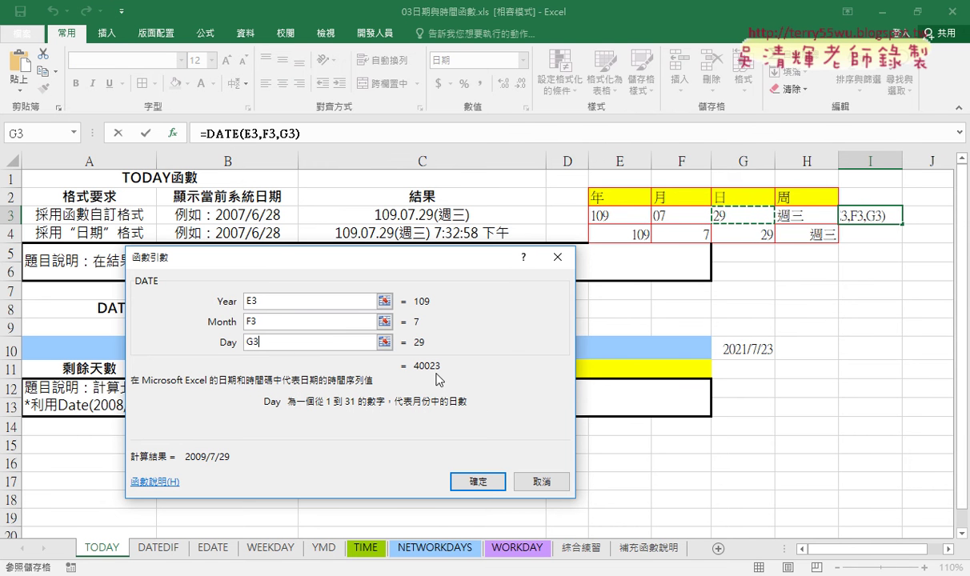
left_click(478, 480)
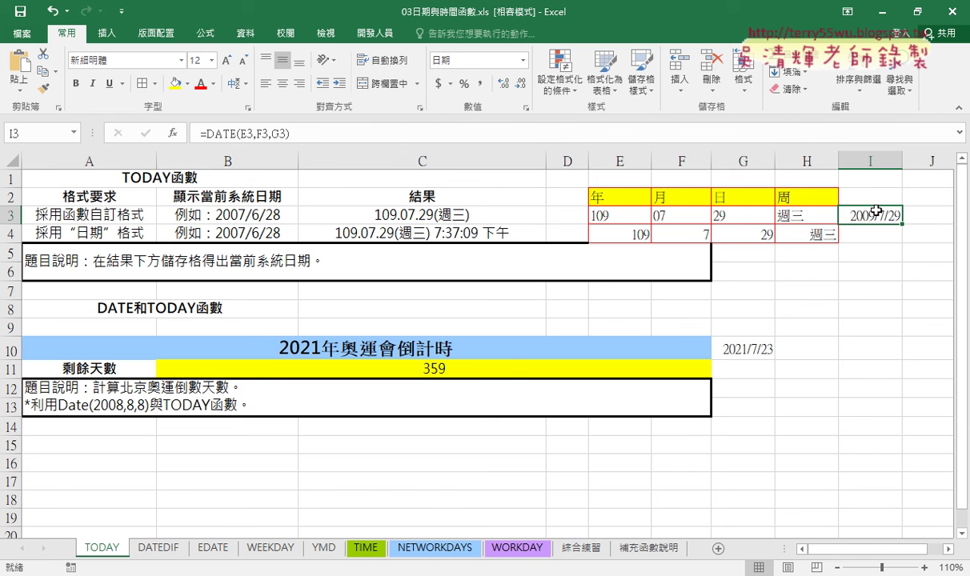
Step: Apply the General number format to cell I3
right_click(876, 210)
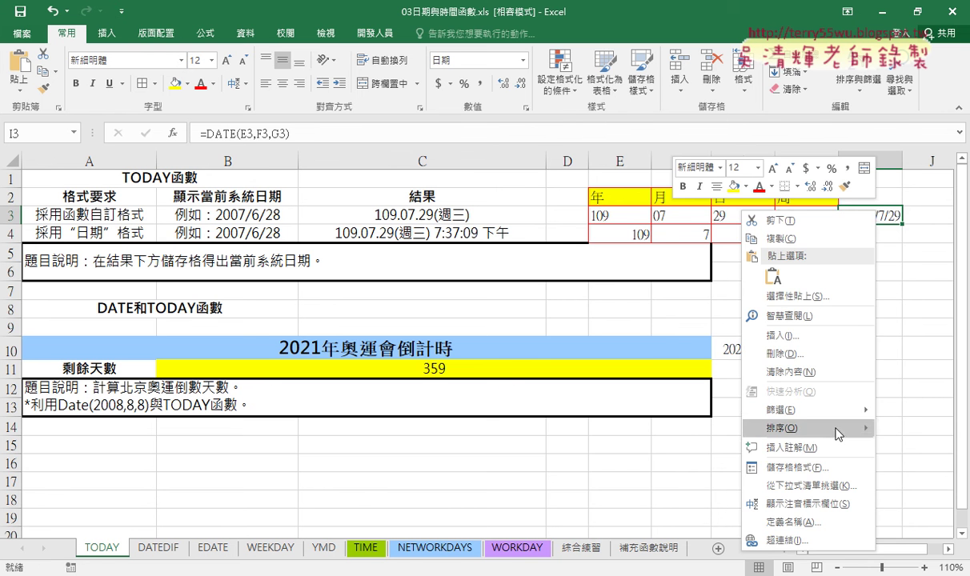
left_click(760, 447)
left_click(569, 243)
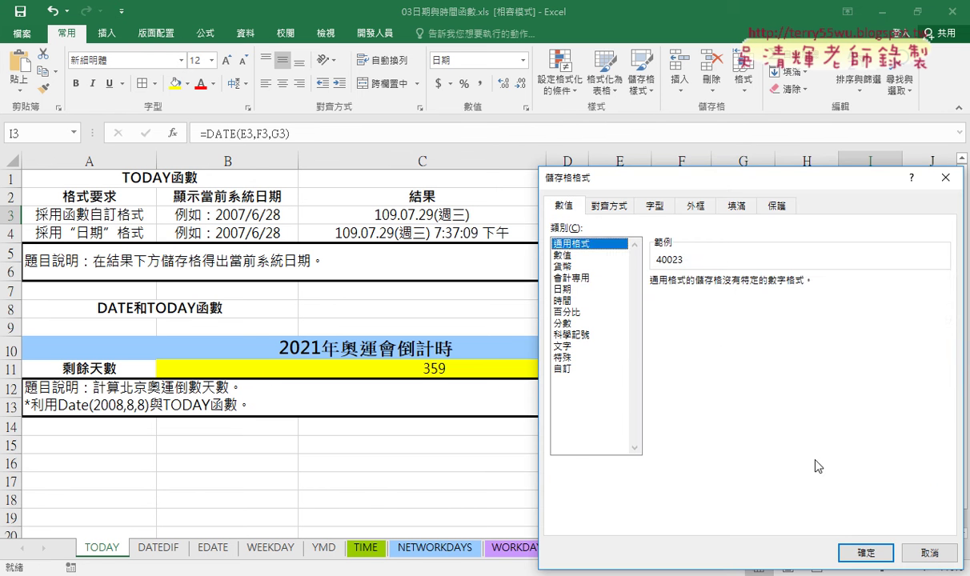
left_click(865, 553)
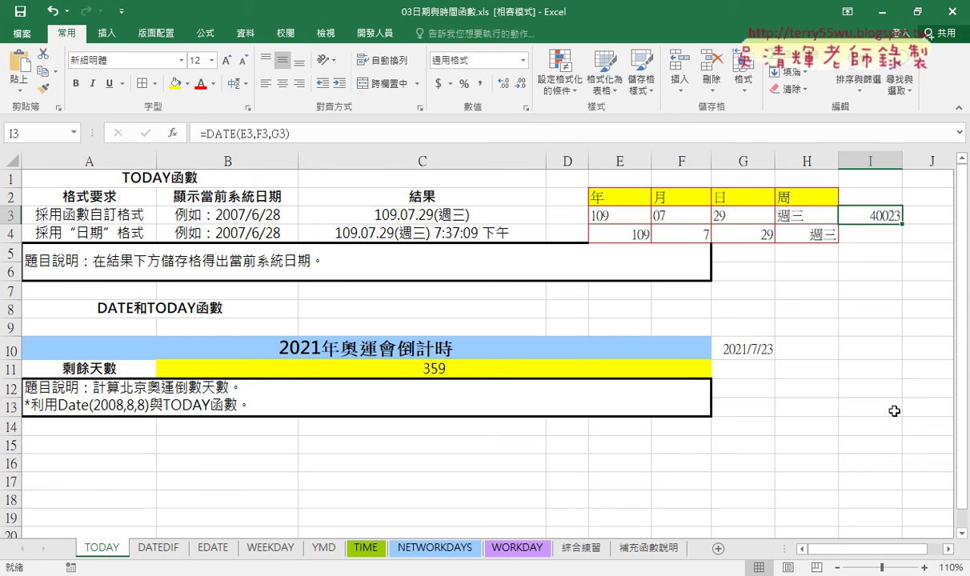
Step: Undo the General format so I3 shows the date 2009/7/29, then recommit its formula
key("ctrl+z")
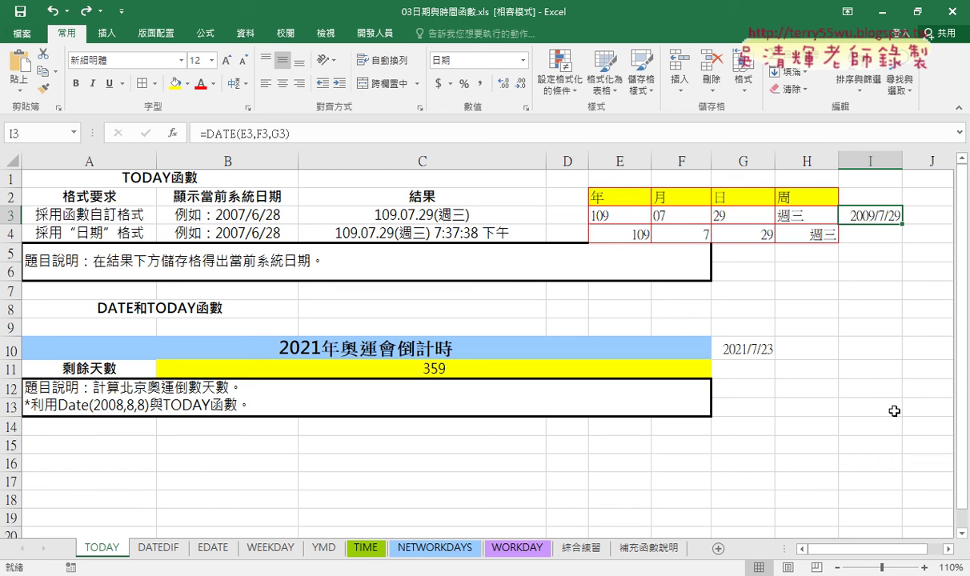
left_click(212, 133)
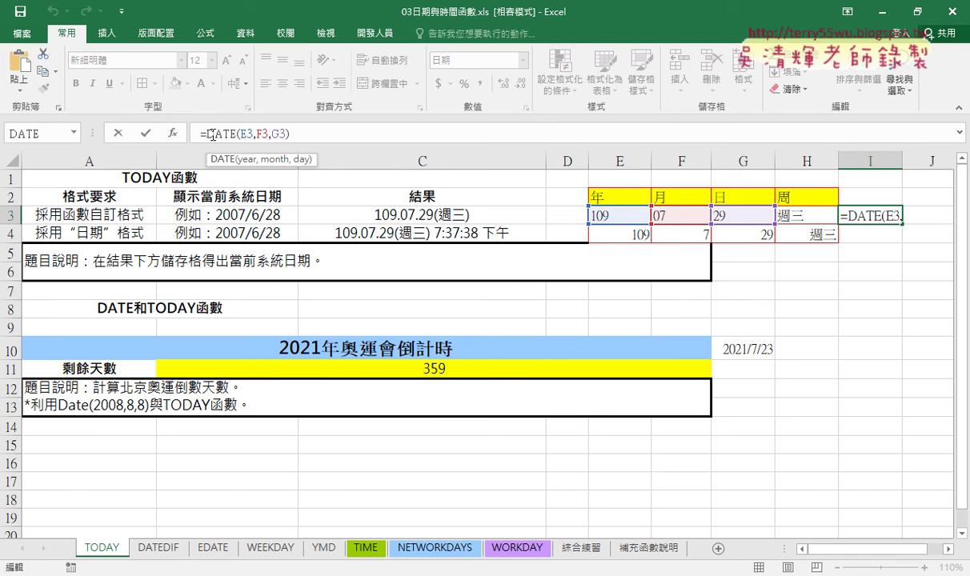
key("Return")
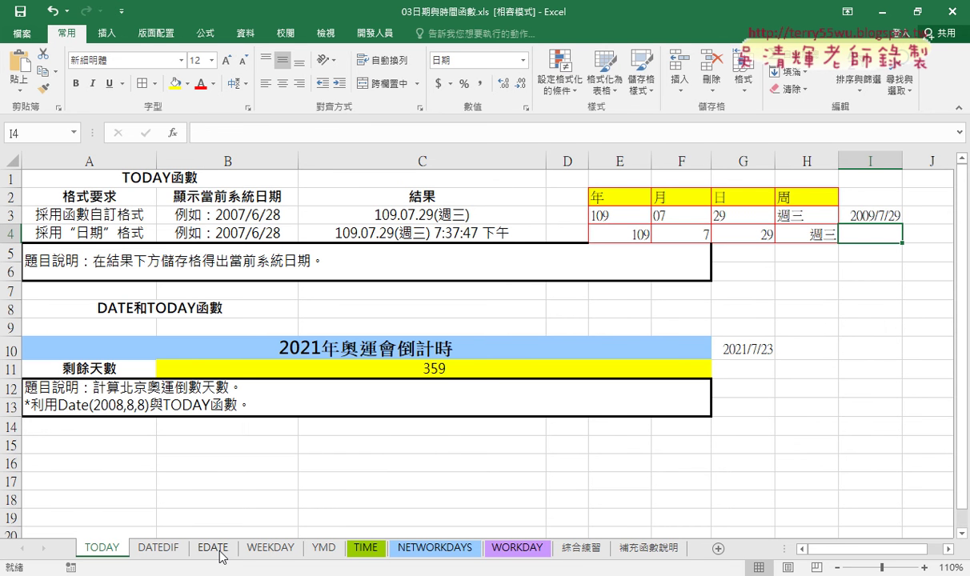
Step: On the TIME sheet, select D3 as the time result cell
left_click(364, 552)
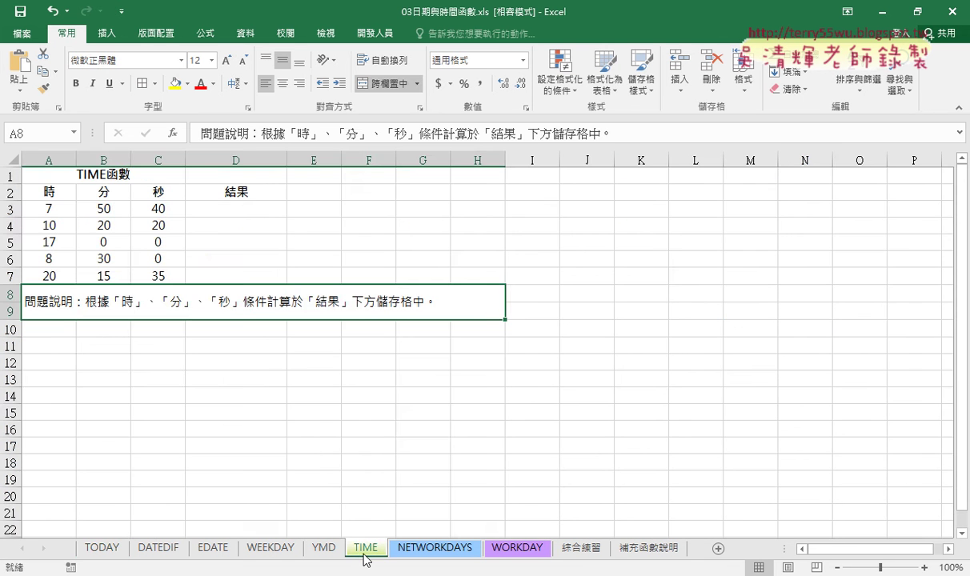
left_click(204, 206)
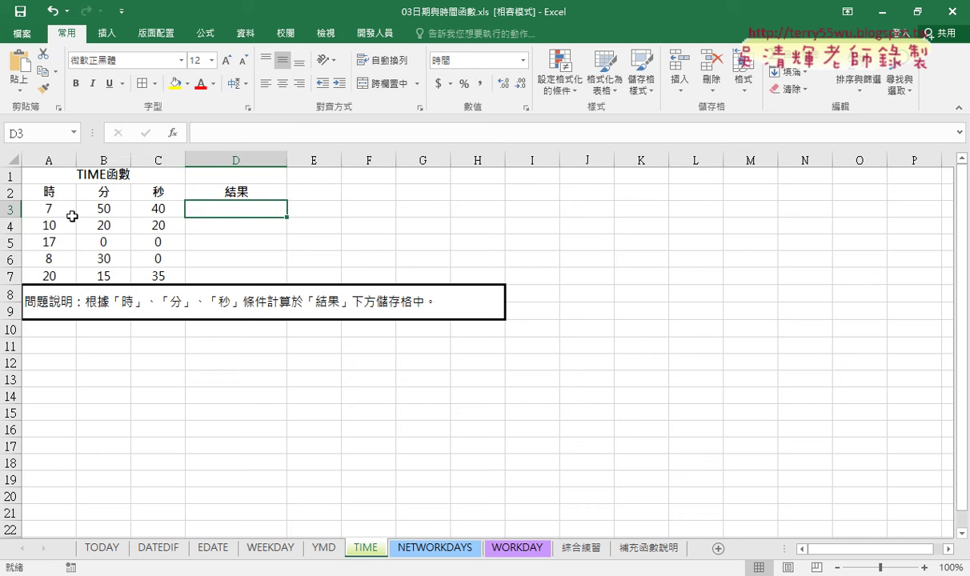
left_click_drag(64, 208, 183, 211)
left_click(249, 210)
Step: Find TIME in the Date & Time function list and insert it into D3
left_click(174, 134)
left_click_drag(335, 225, 496, 120)
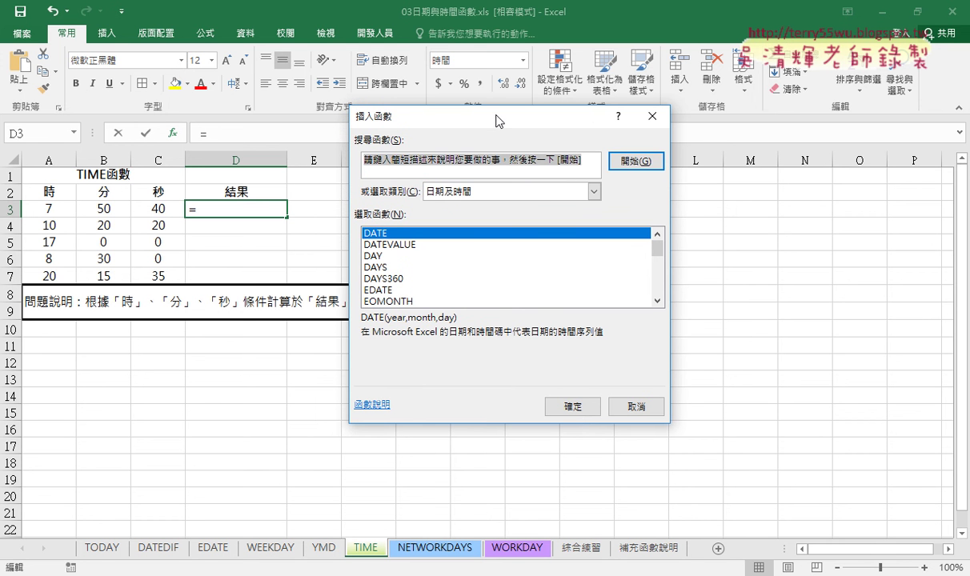
left_click(659, 302)
left_click(658, 302)
left_click(659, 301)
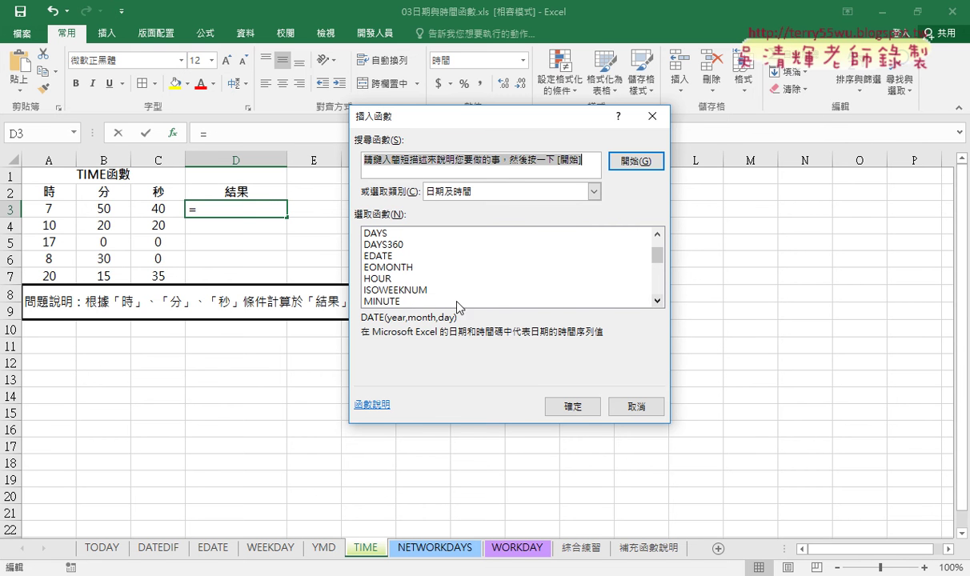
left_click(387, 278)
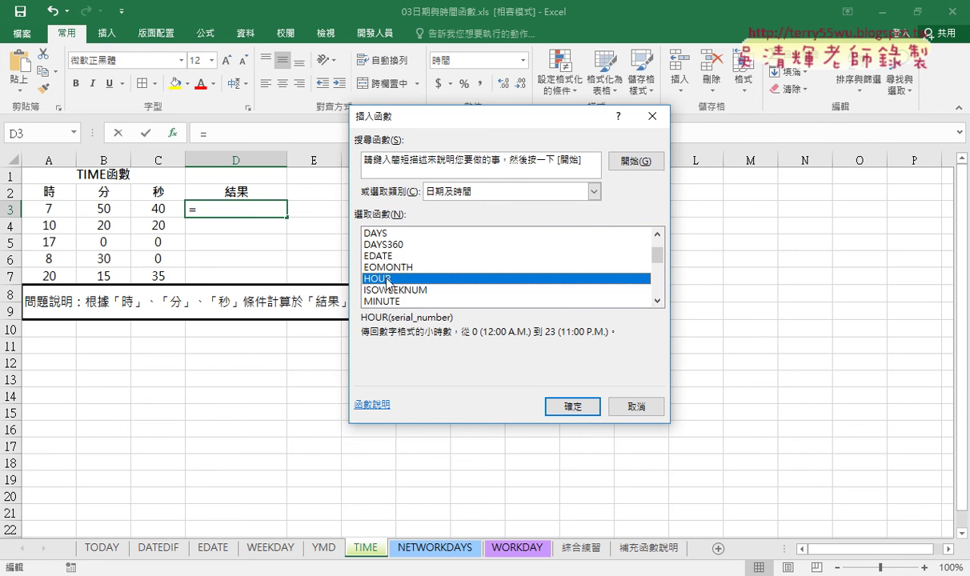
left_click(657, 301)
left_click(658, 300)
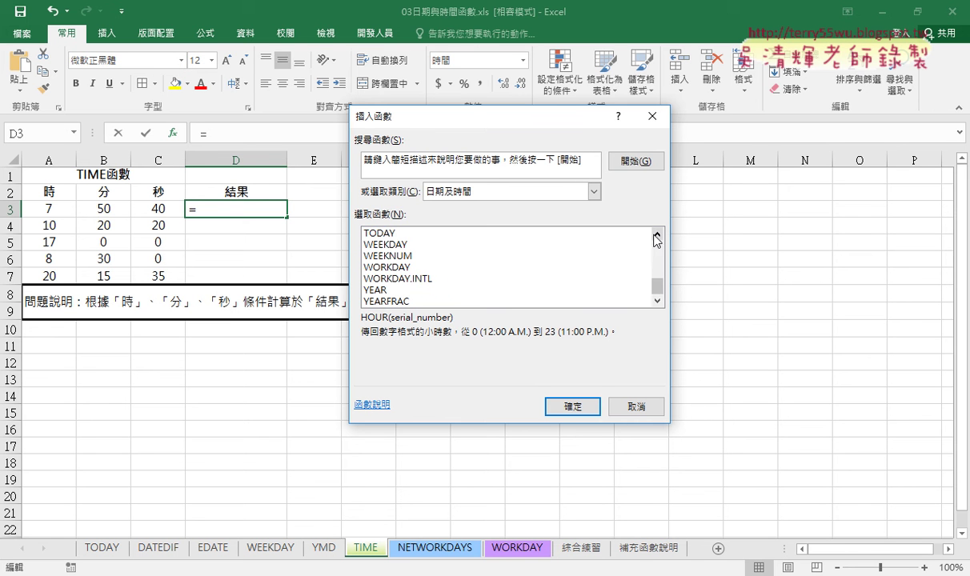
scroll(620, 230, "up", 1)
left_click(390, 244)
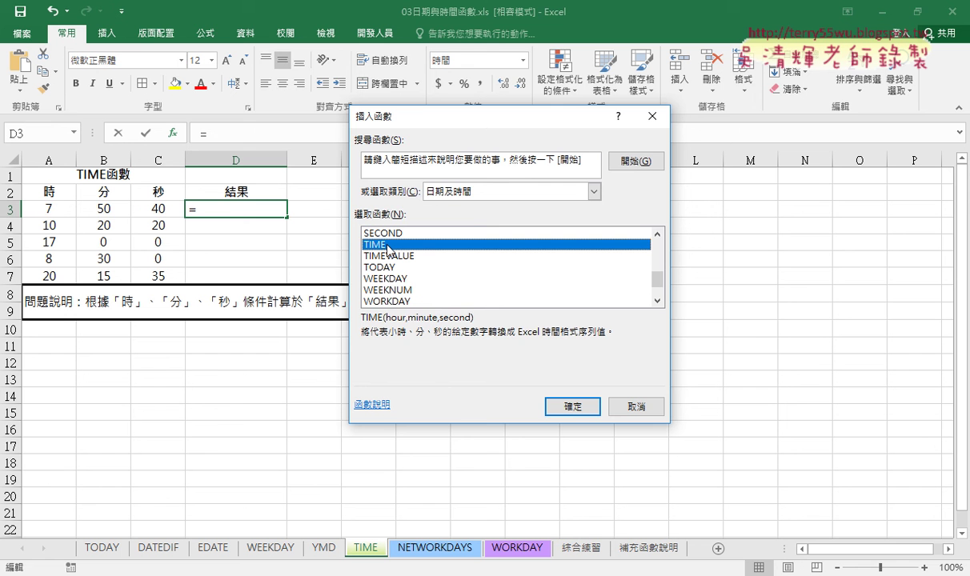
left_click(560, 406)
Step: Set TIME's Hour, Minute and Second to A3, B3 and C3, giving 7:50:40 AM
left_click(55, 209)
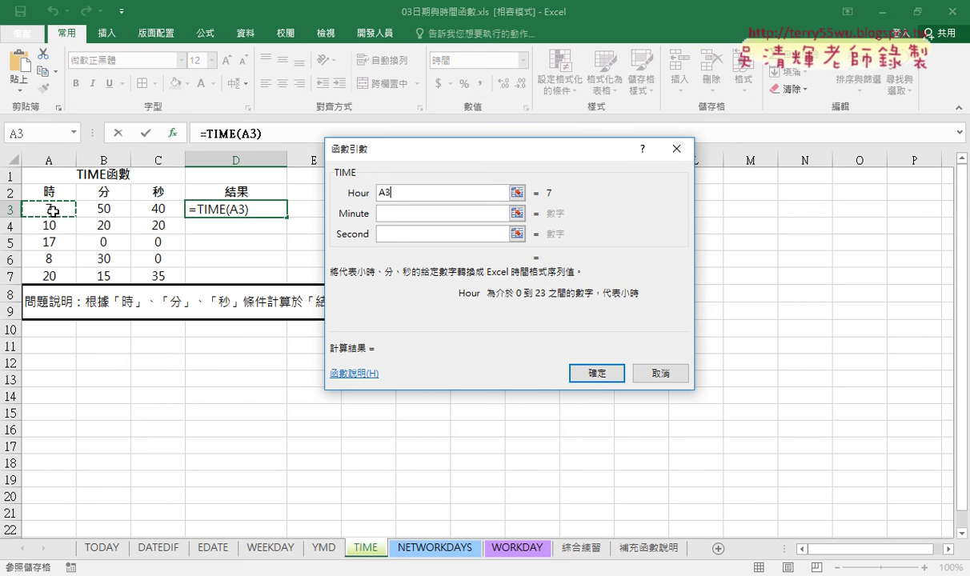
left_click(395, 214)
left_click(120, 211)
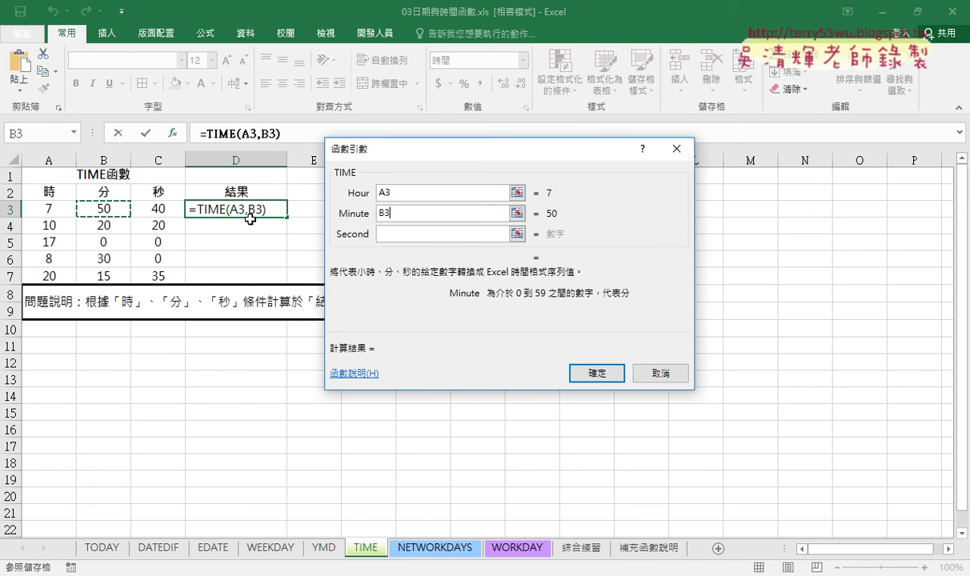
left_click(452, 234)
left_click(156, 210)
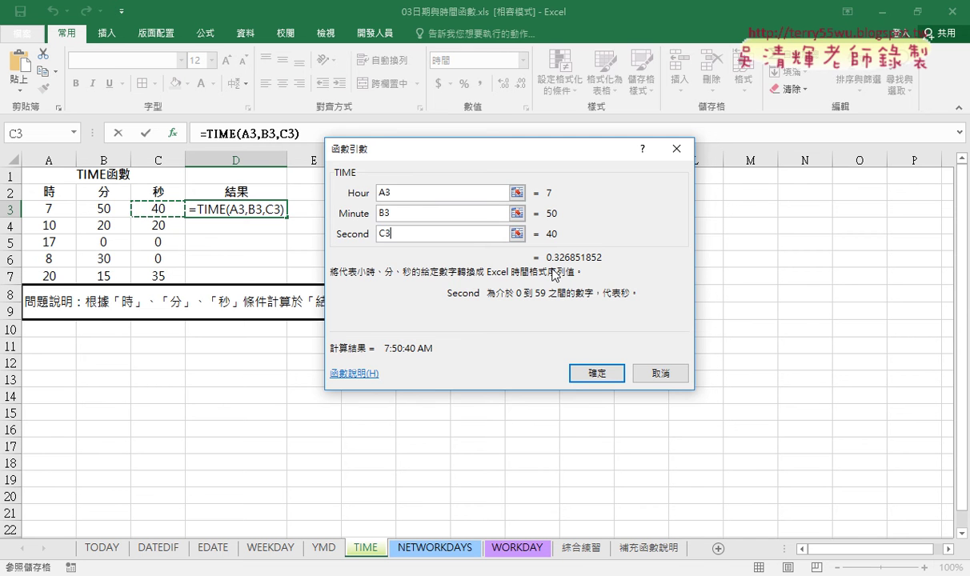
left_click(596, 371)
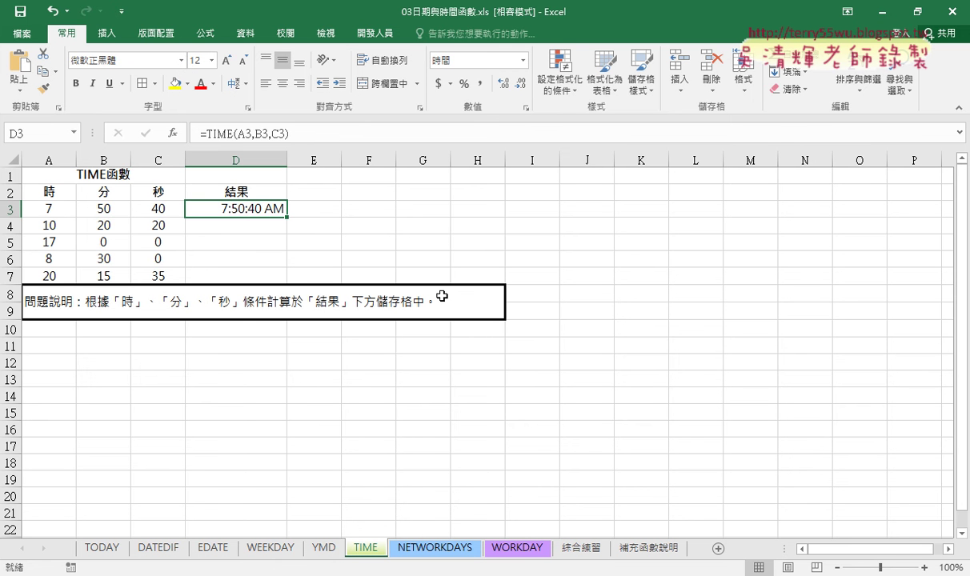
Step: Fill the TIME formula down to D4:D7 and open D3's =TIME(A3,B3,C3) for editing
left_click_drag(286, 216, 285, 282)
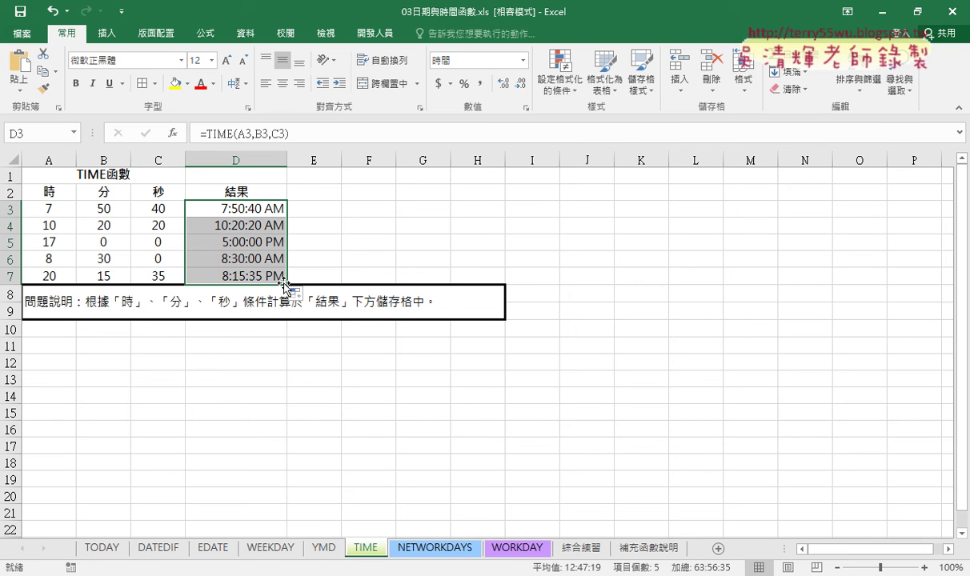
mouse_move(49, 208)
left_mouse_down()
mouse_move(150, 218)
mouse_move(152, 209)
left_mouse_up()
left_click(230, 209)
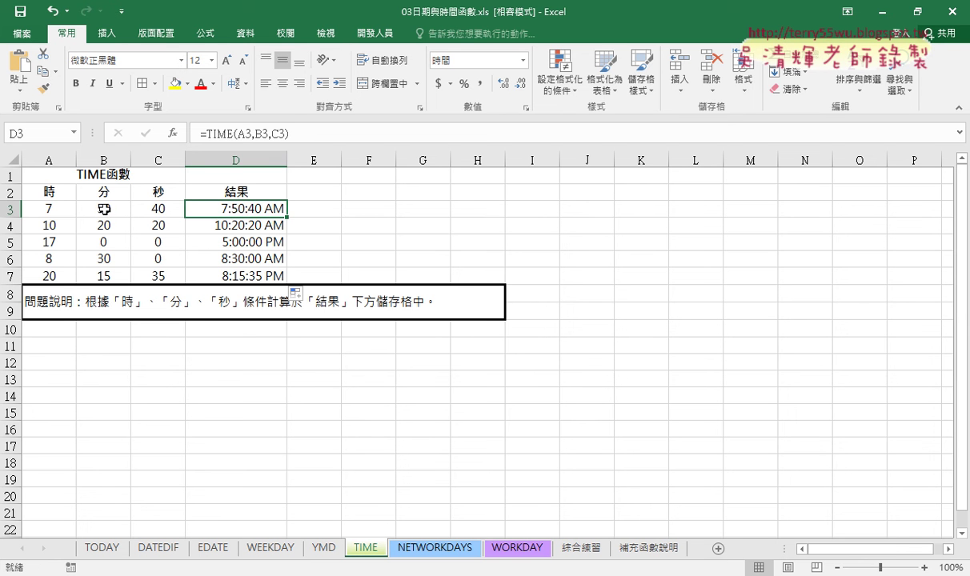
left_click_drag(59, 209, 160, 211)
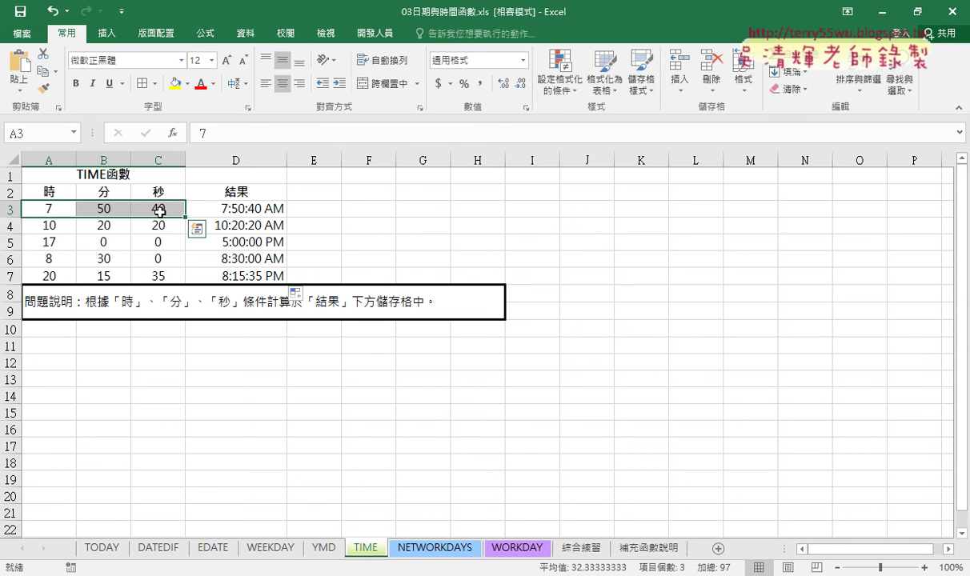
left_click(242, 205)
left_click(222, 134)
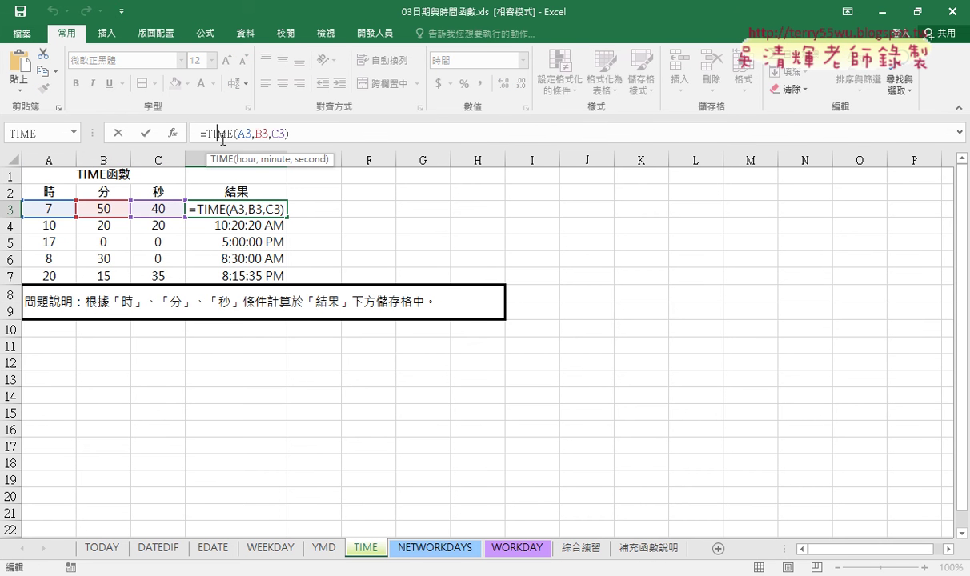
Step: Add 20 to the Minute argument, making D3 =TIME(A3,B3+20,C3)
left_click(173, 133)
left_click(412, 212)
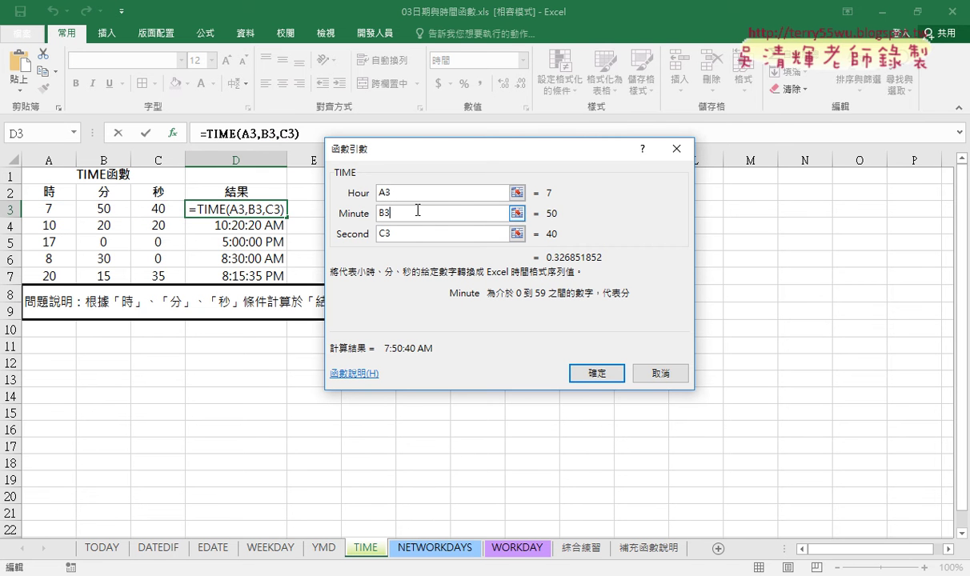
type("+20")
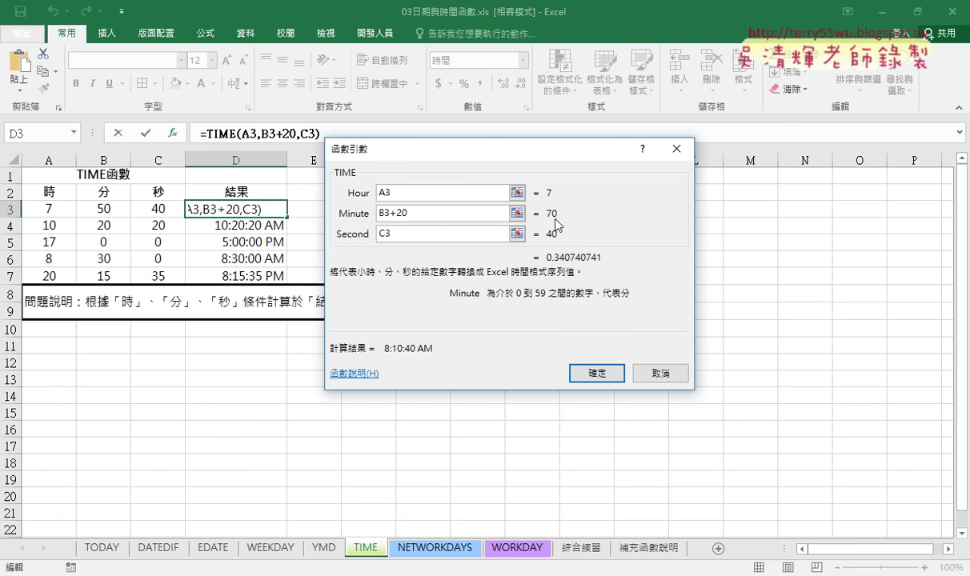
left_click(598, 372)
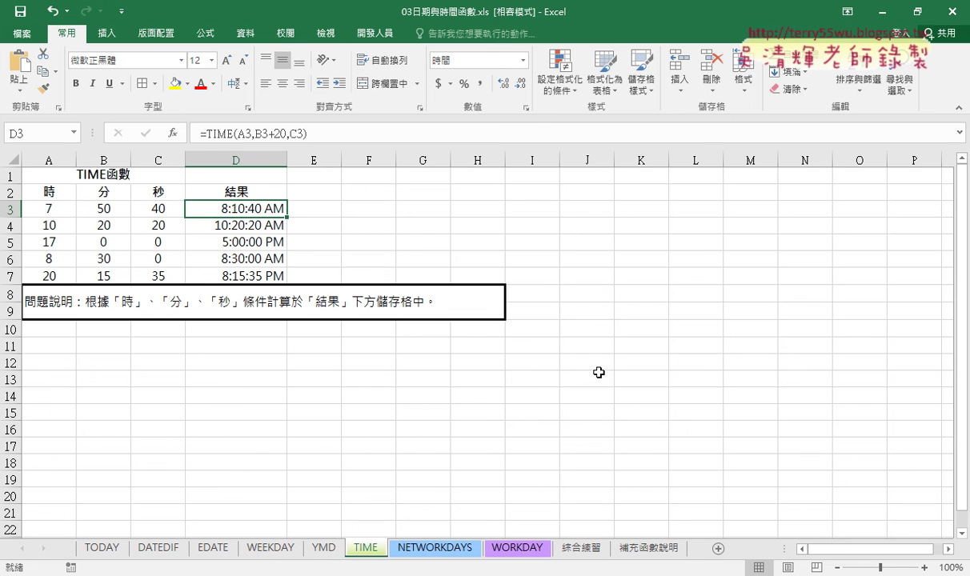
Step: Add 1 to the Hour argument so D3 becomes =TIME(A3+1,B3+20,C3), 9:10:40 AM
left_click(204, 133)
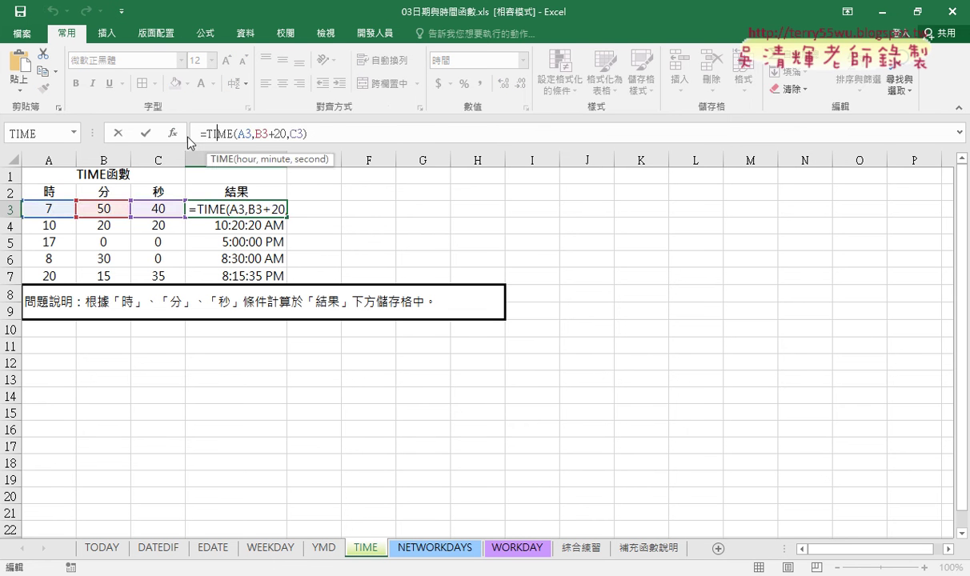
left_click(171, 134)
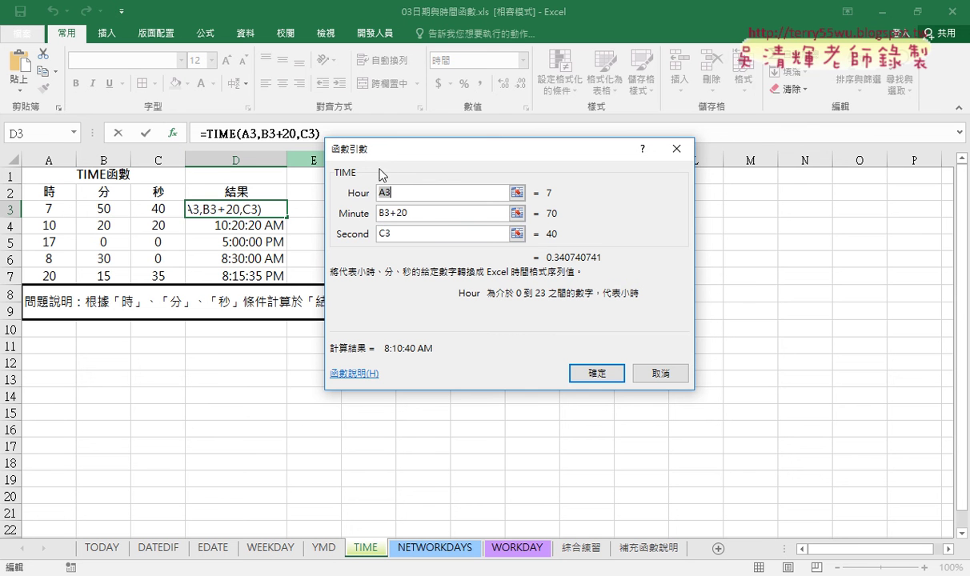
left_click(413, 195)
type("+")
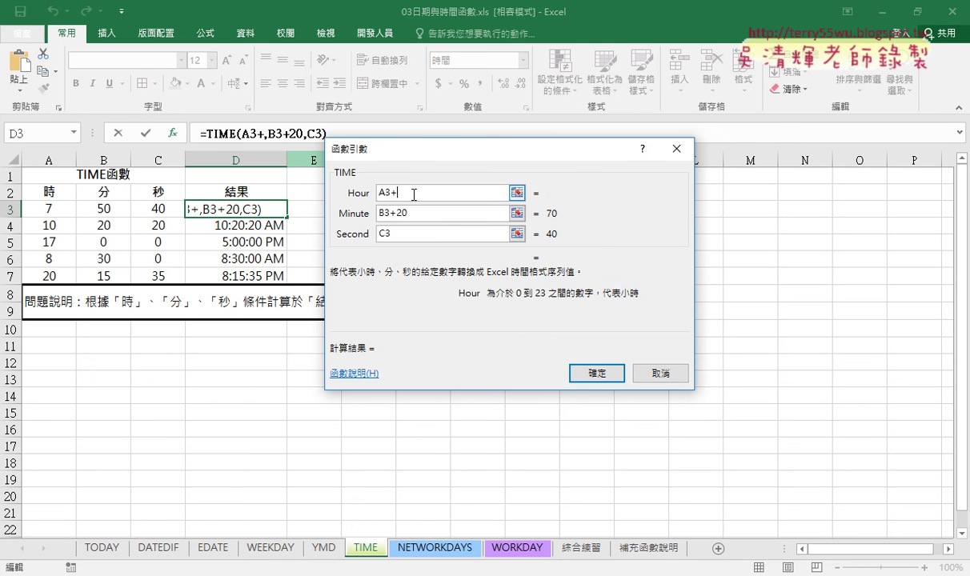
type("1")
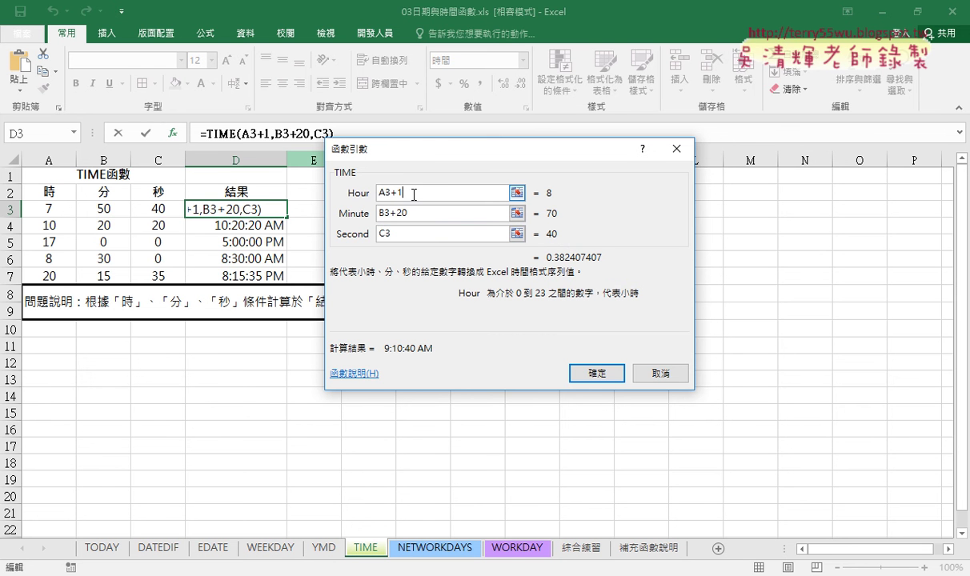
left_click(604, 378)
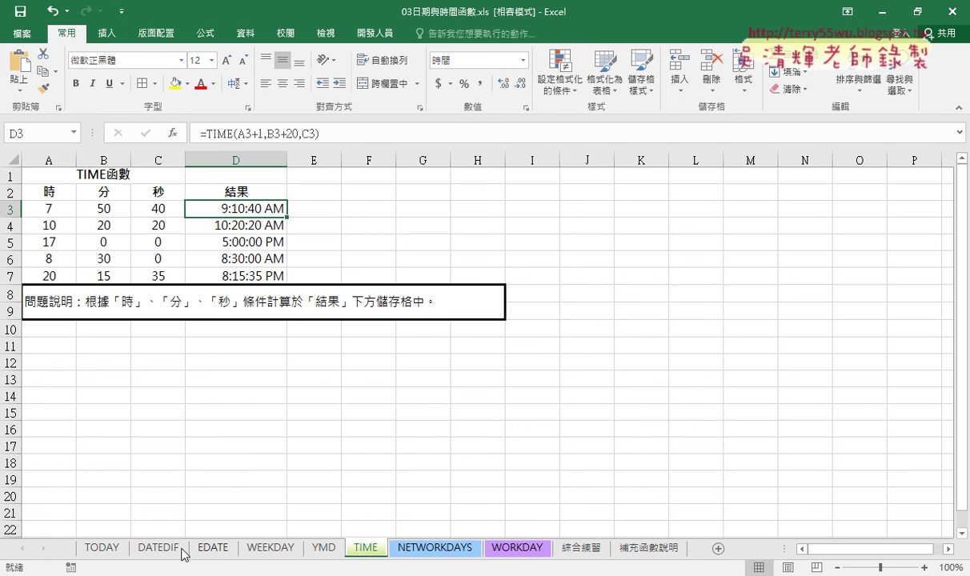
Step: Check the TODAY sheet's I3 and B11 formulas, then switch to the DATEDIF sheet
left_click(100, 551)
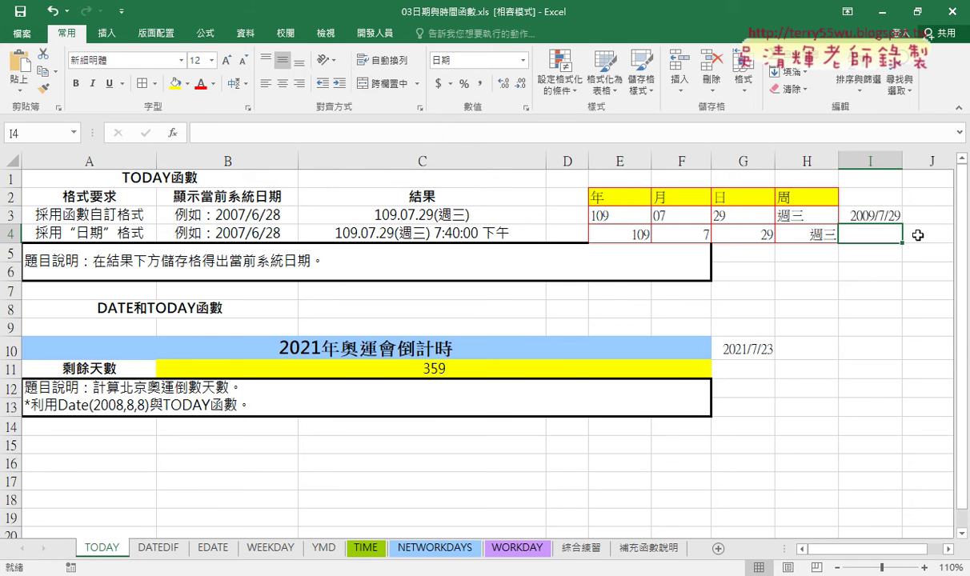
left_click(849, 207)
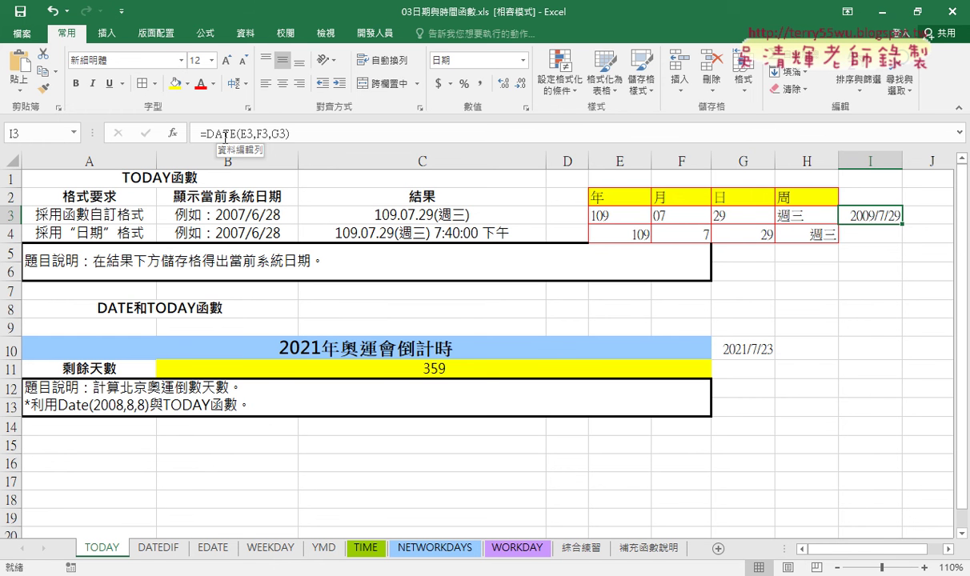
left_click(486, 368)
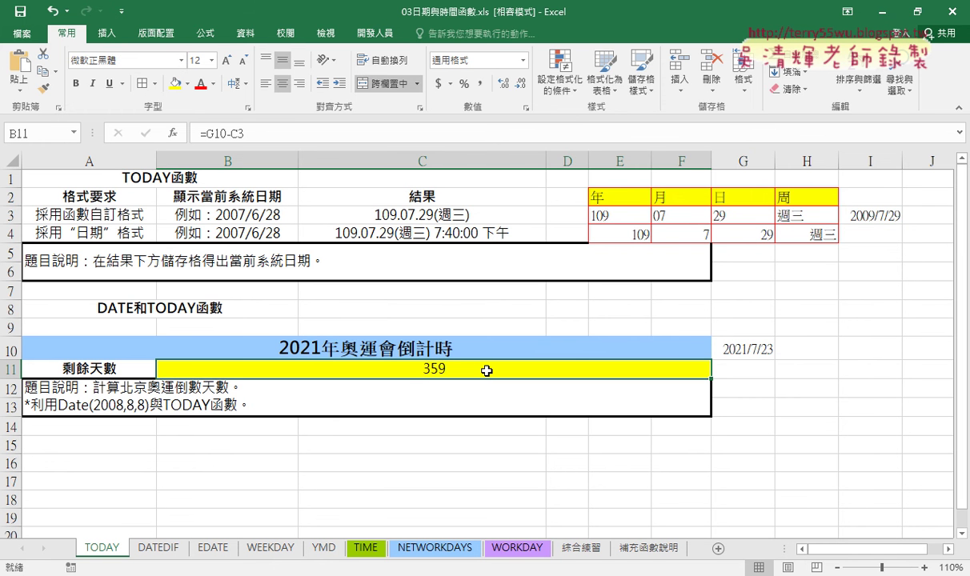
left_click(170, 549)
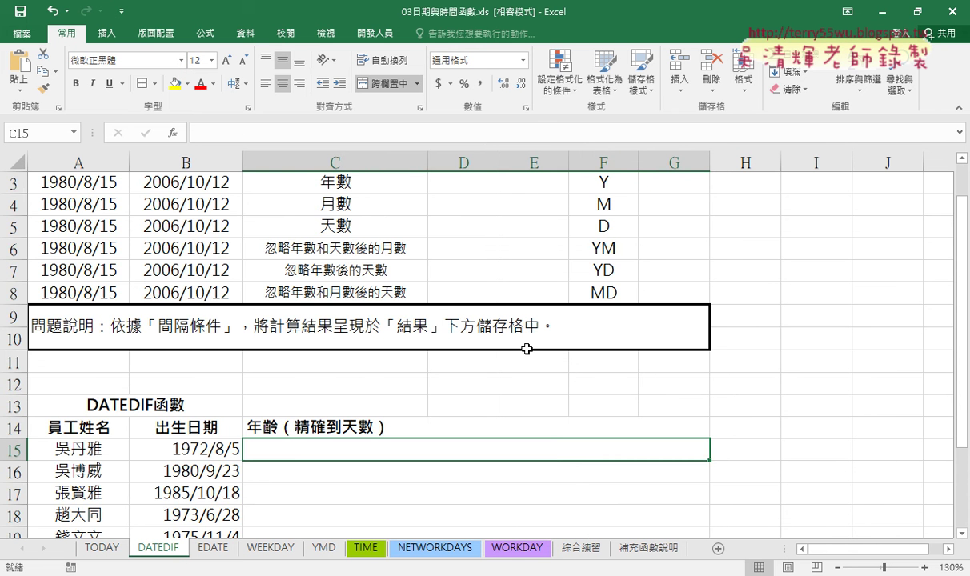
scroll(527, 349, "down", 2)
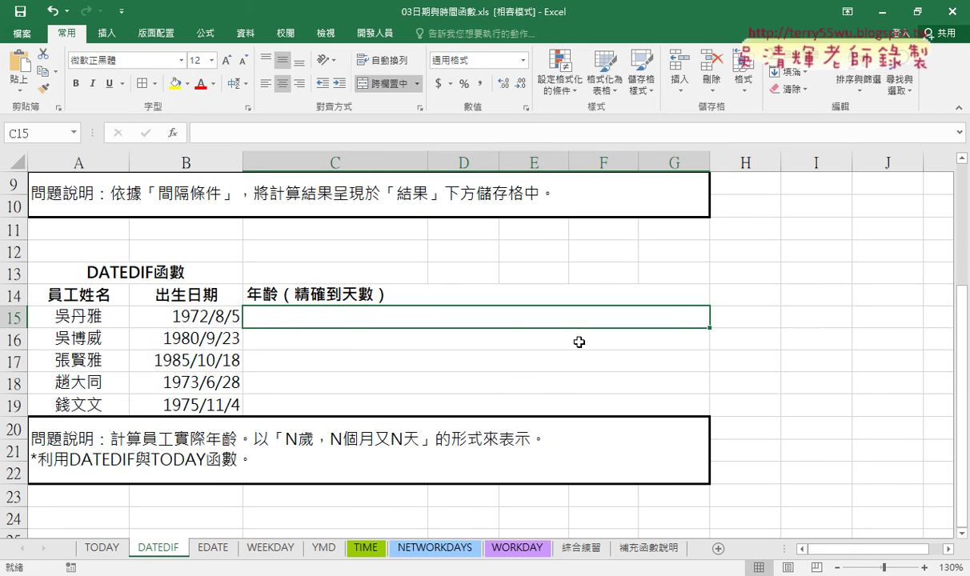
left_click(231, 323)
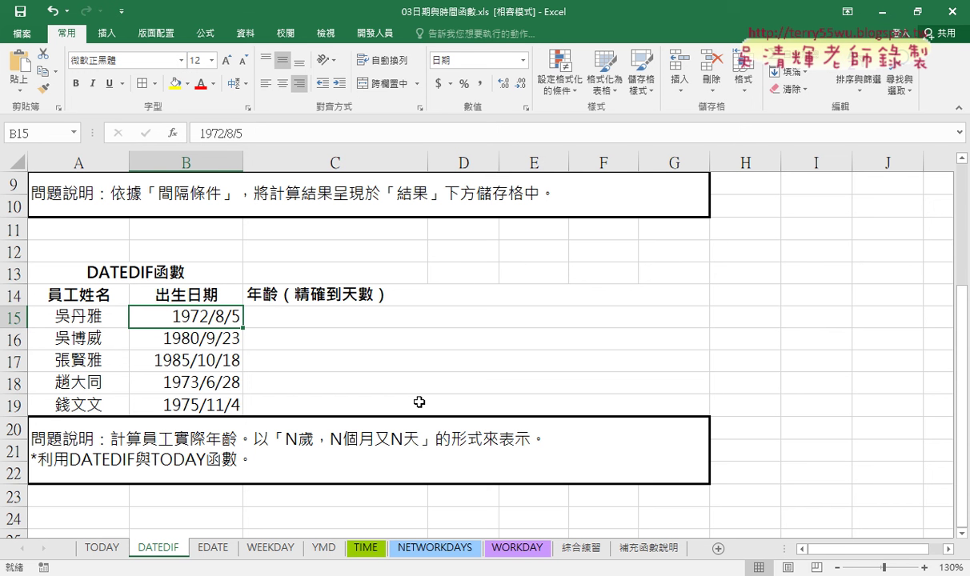
scroll(419, 402, "up", 2)
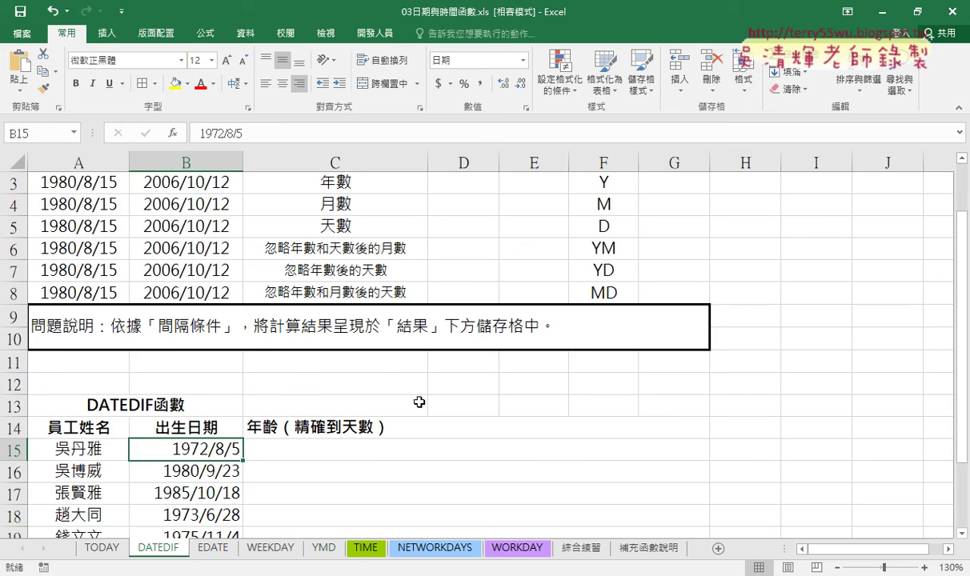
scroll(419, 402, "up", 1)
left_click(70, 231)
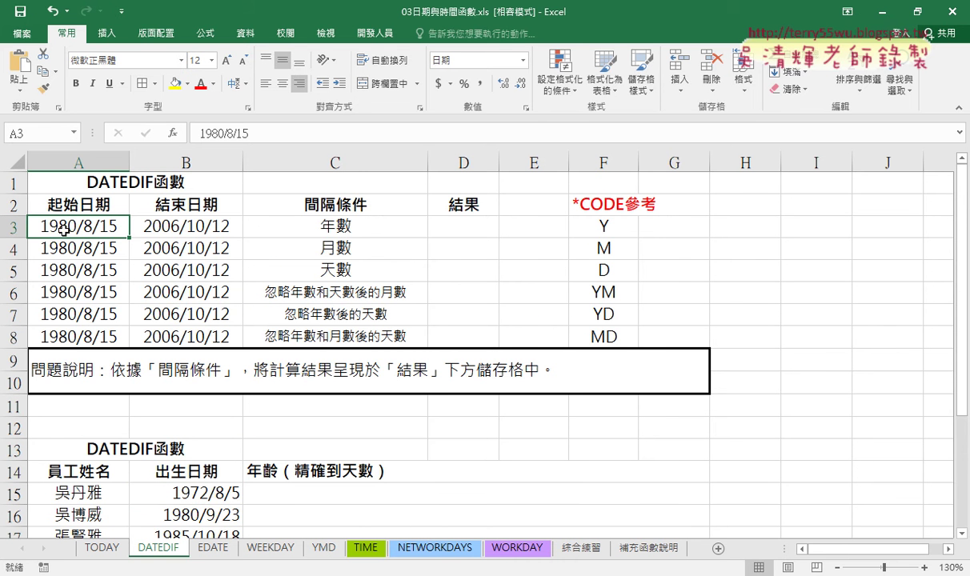
left_click(196, 226)
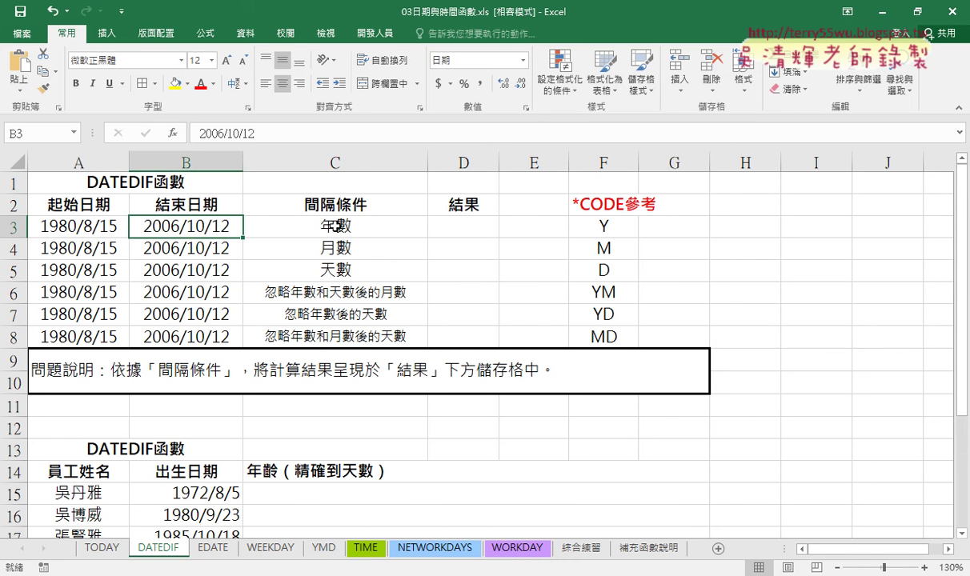
left_click(367, 230)
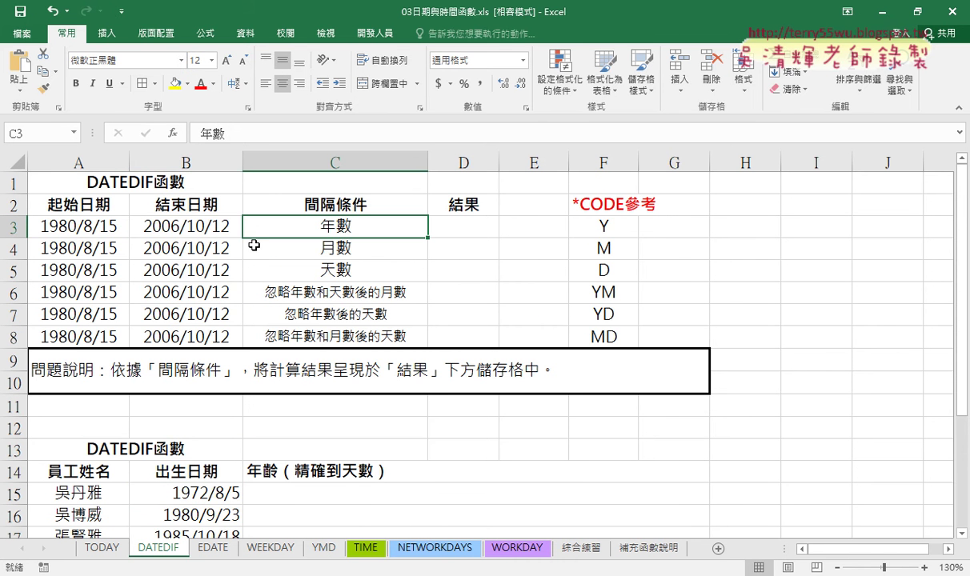
left_click(95, 244)
left_click(176, 245)
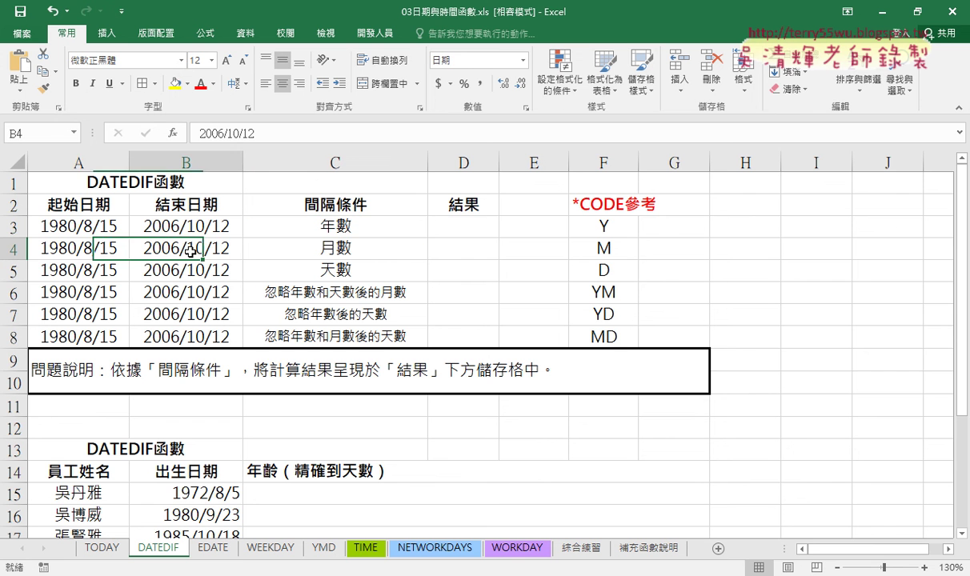
left_click(88, 269)
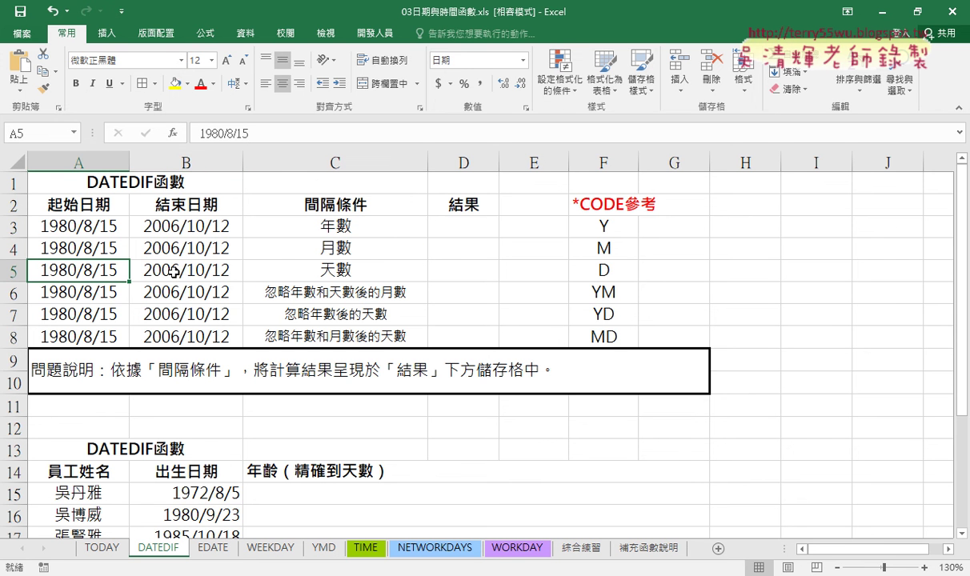
left_click(168, 268)
left_click(426, 260)
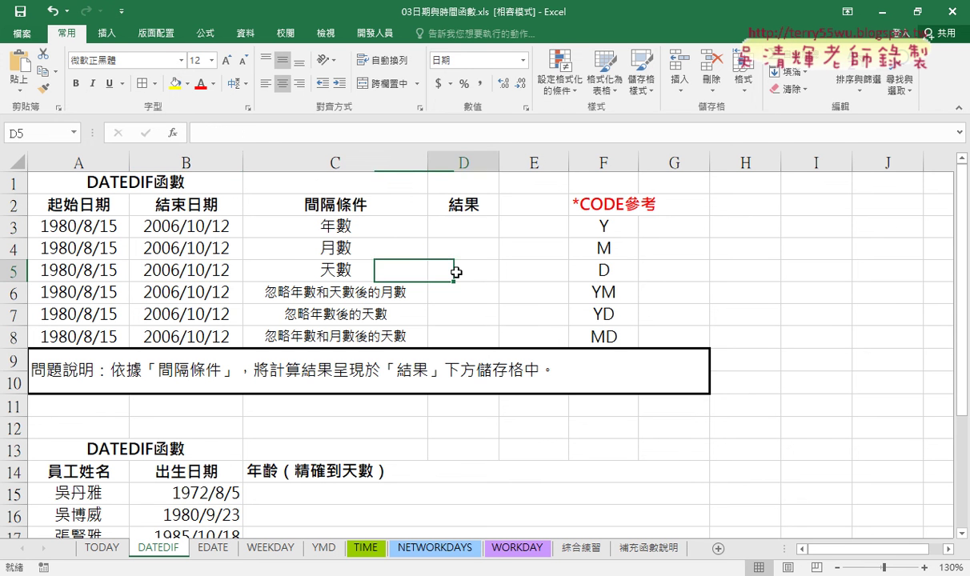
type("=")
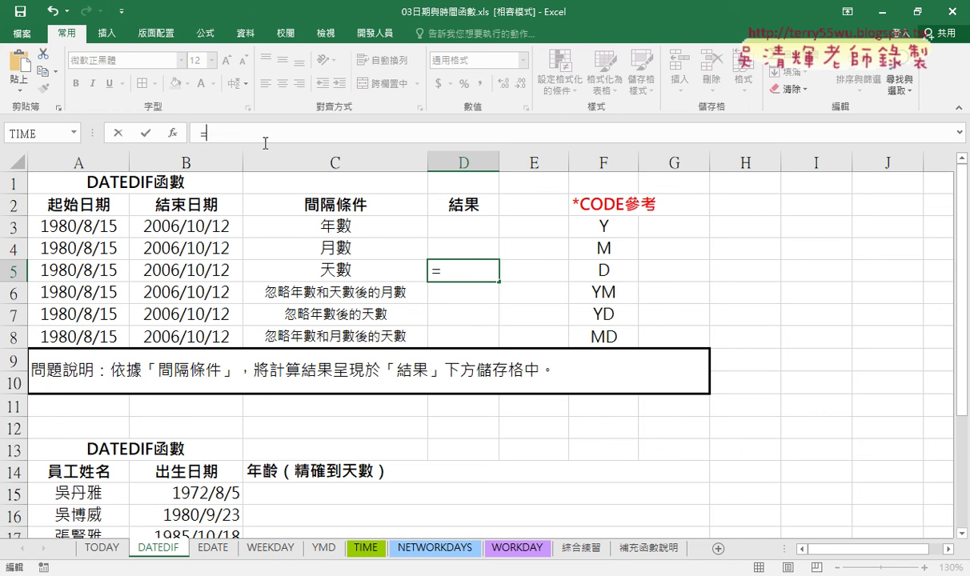
left_click(167, 267)
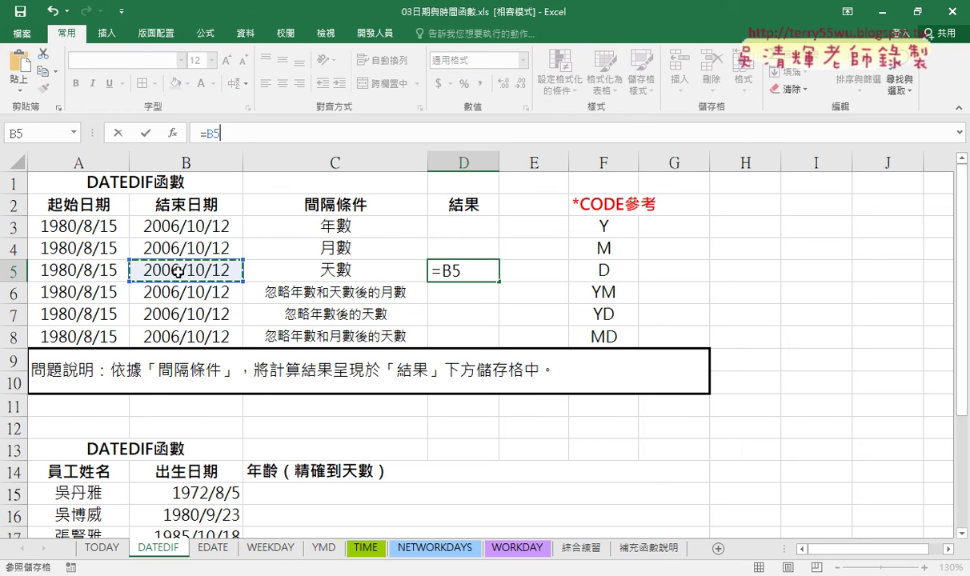
type("-")
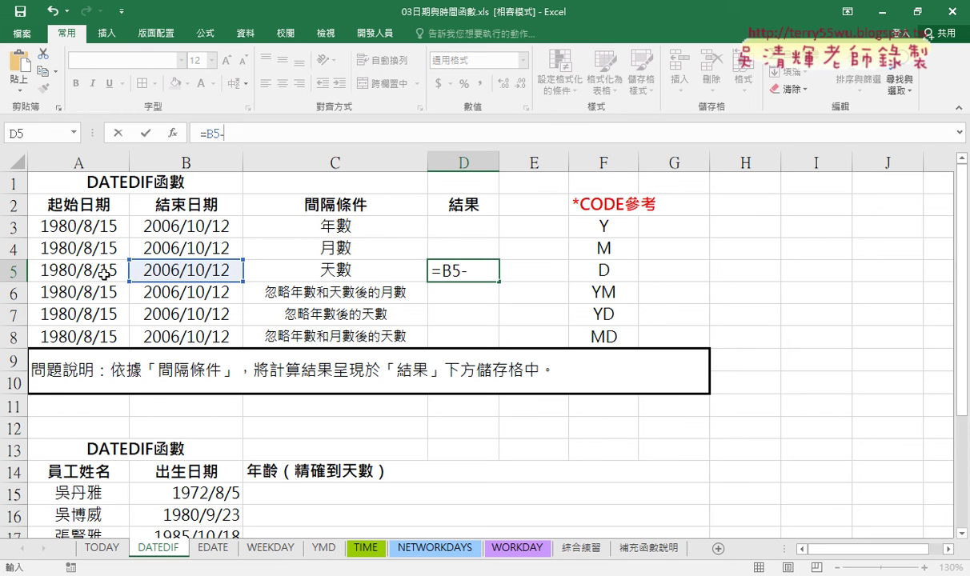
left_click(96, 262)
left_click(145, 134)
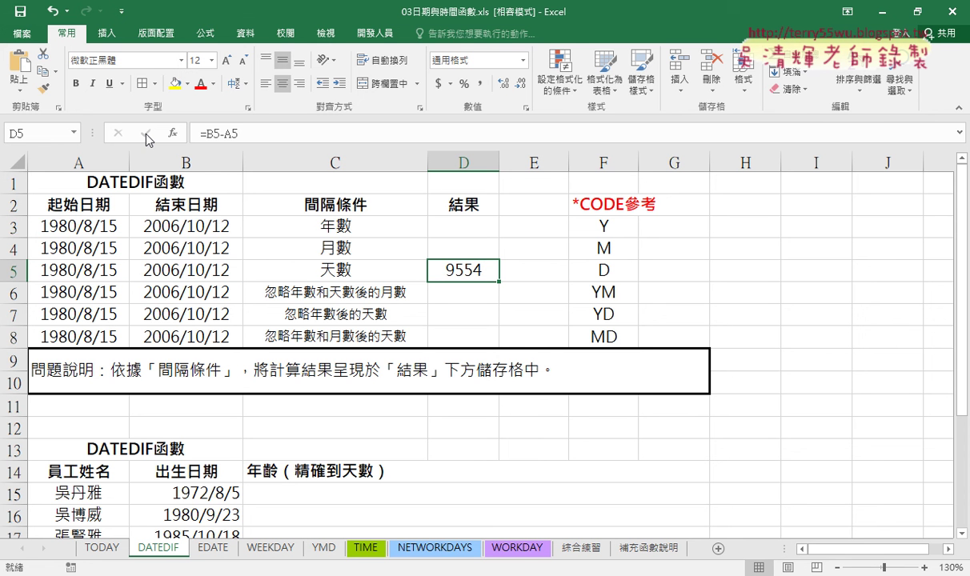
key("Delete")
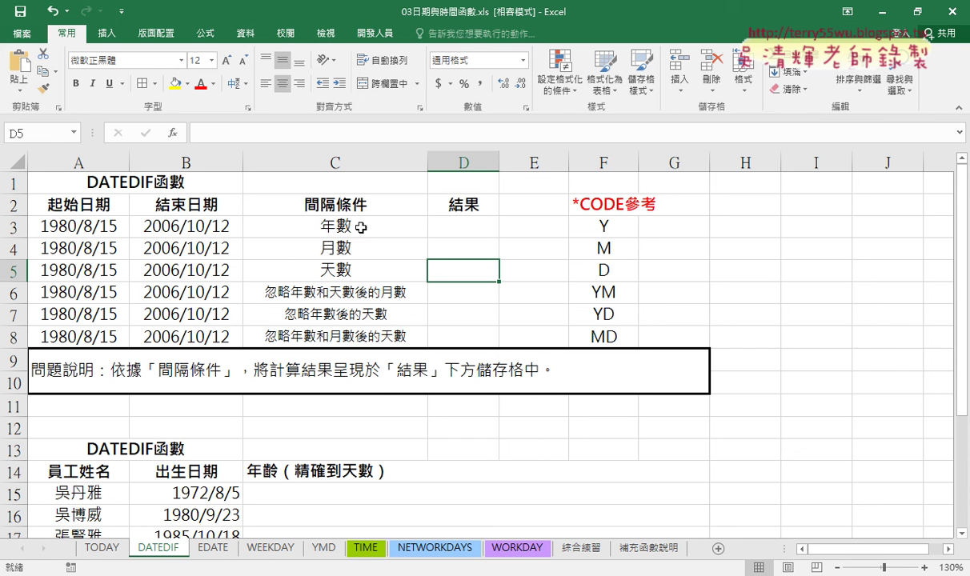
left_click(453, 221)
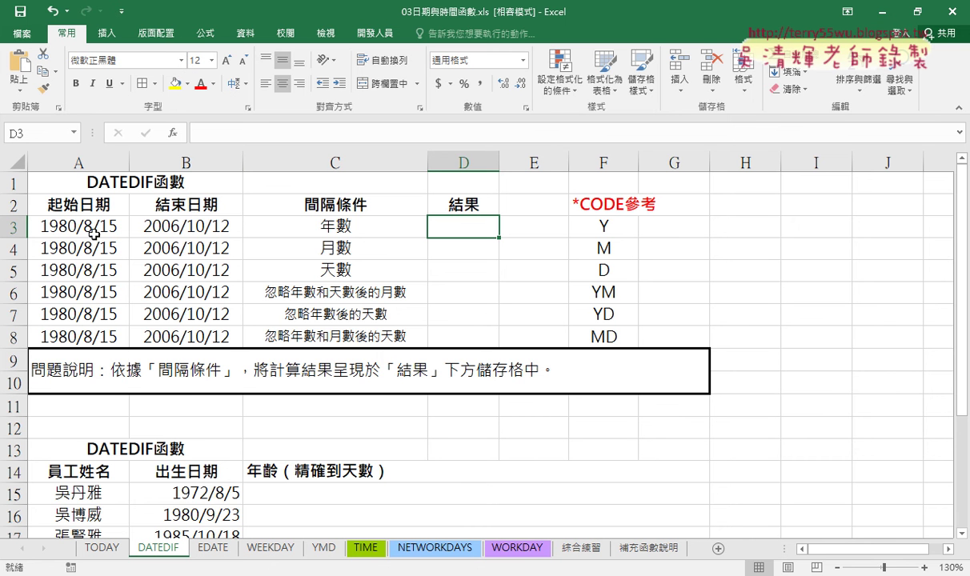
left_click(216, 135)
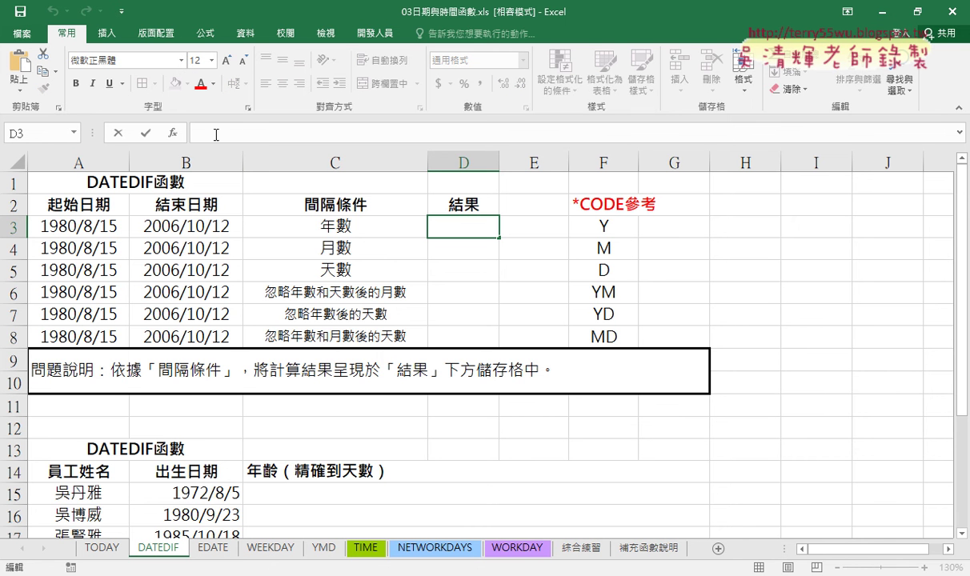
left_click(173, 134)
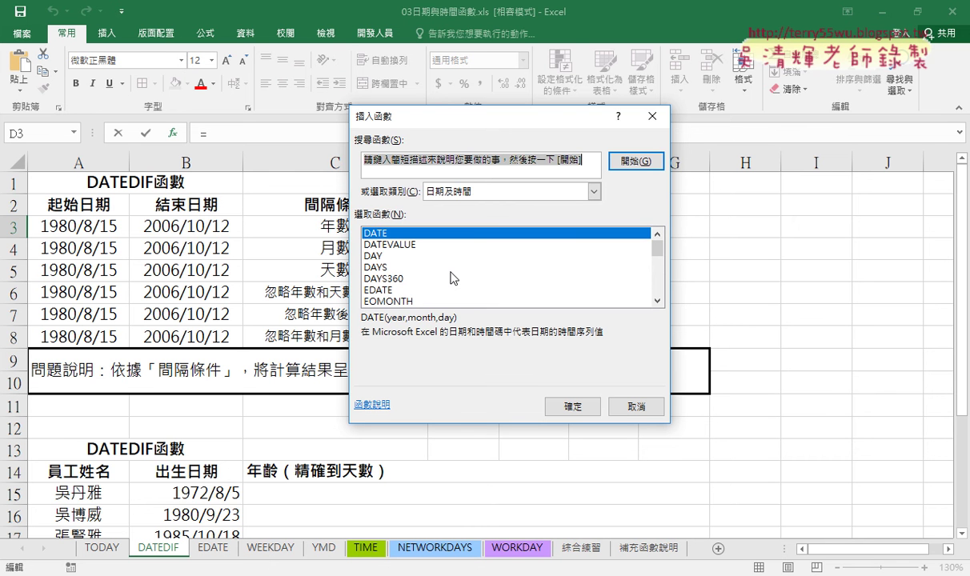
left_click(632, 408)
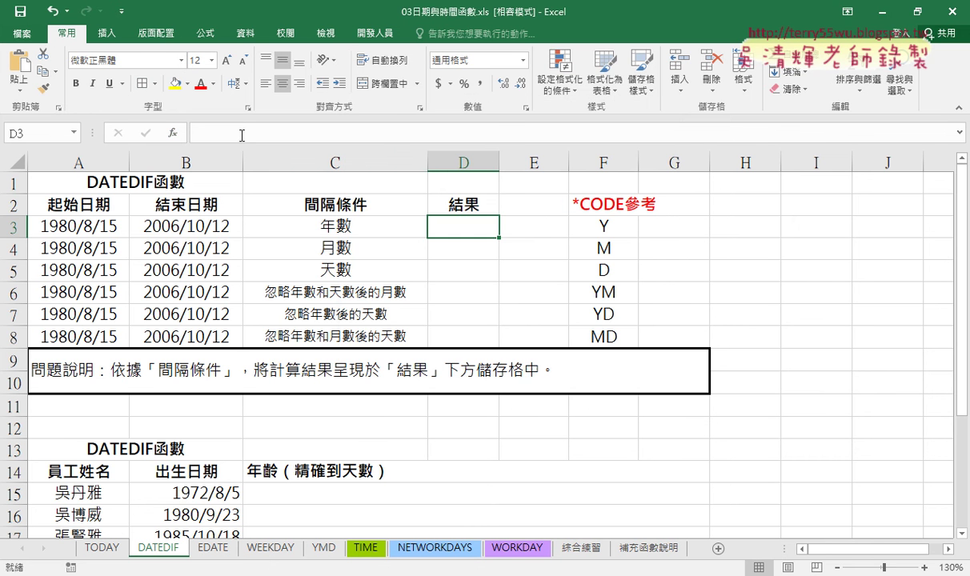
Step: Enter =DATEDIF(A3,B3,"Y") in D3, returning 26 full years
type("=")
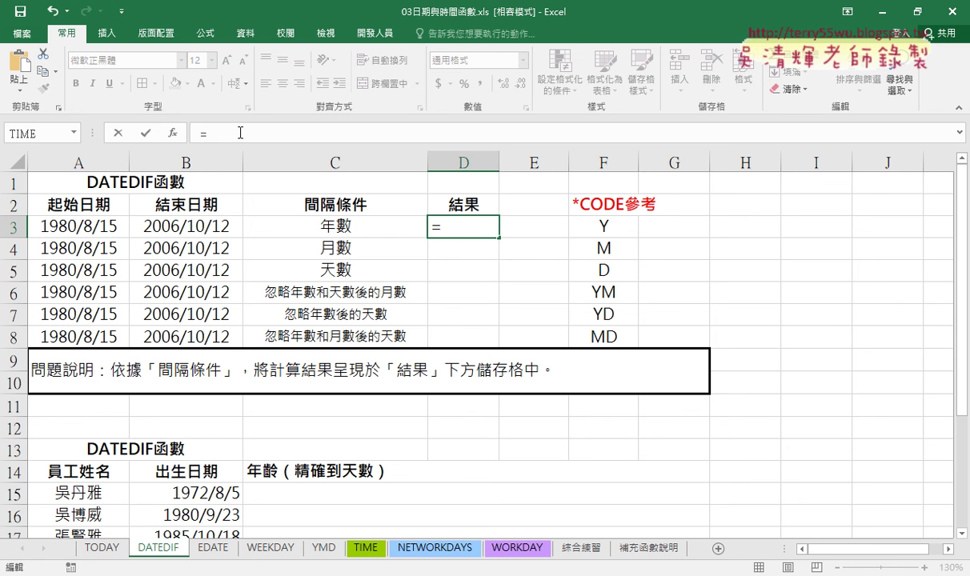
type("da")
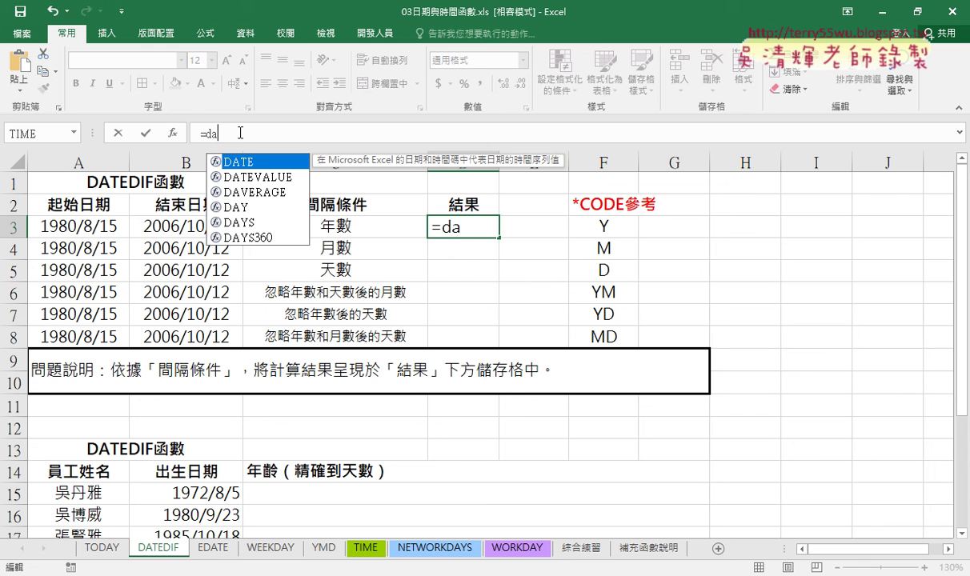
type("te")
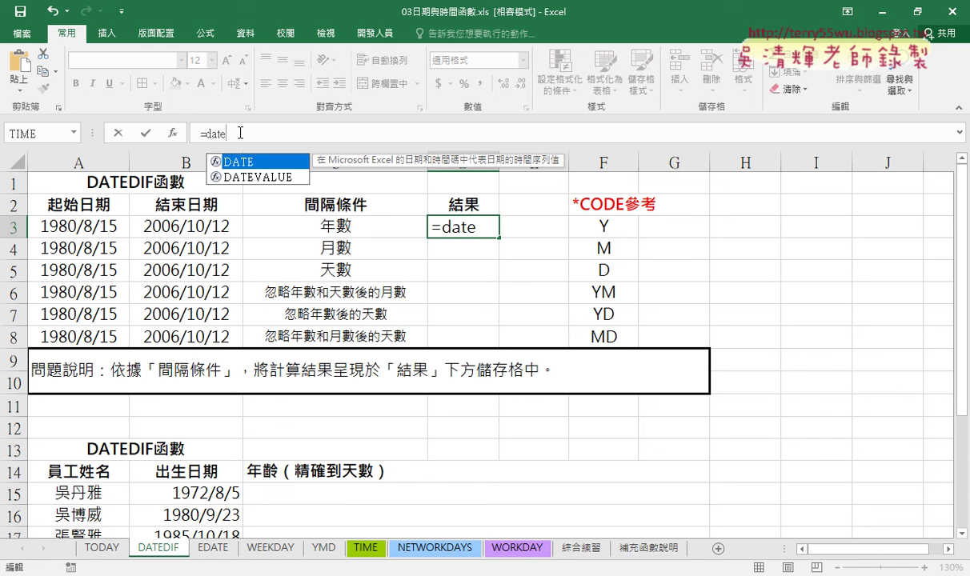
type("dif")
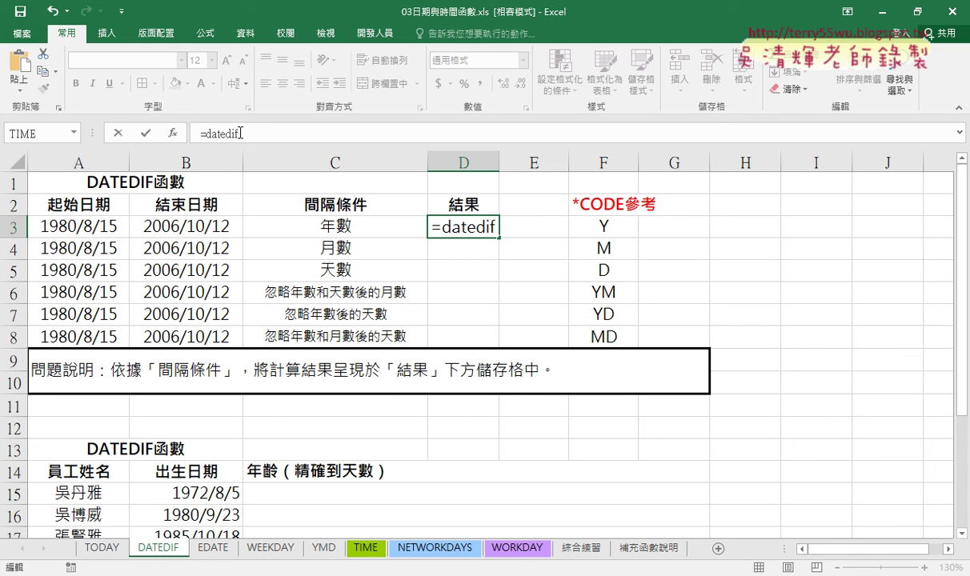
type("(")
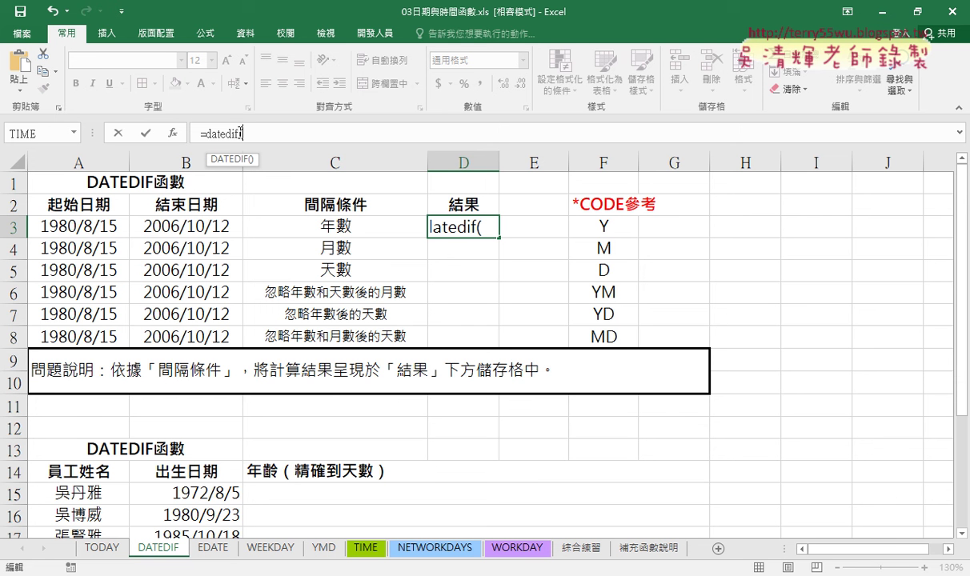
left_click(94, 224)
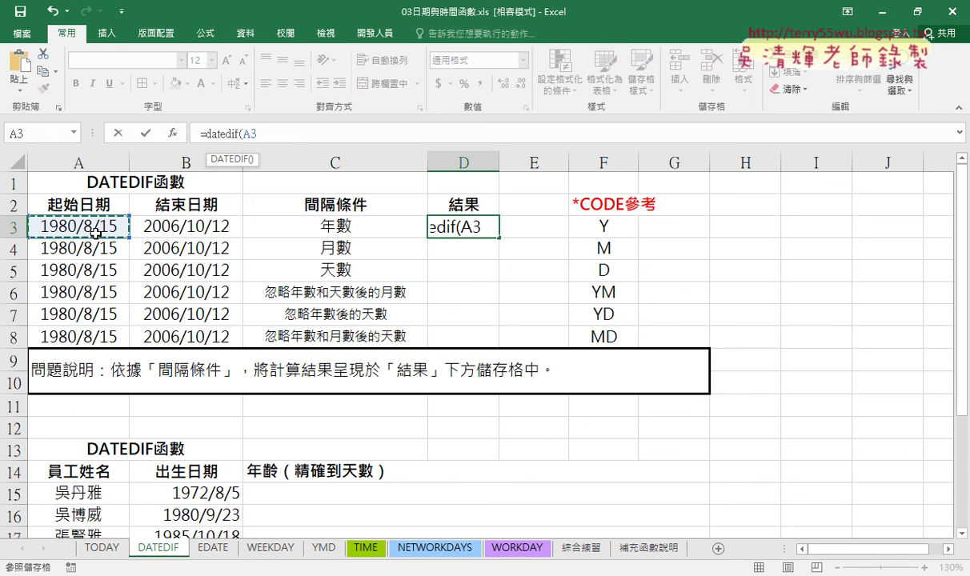
type(",")
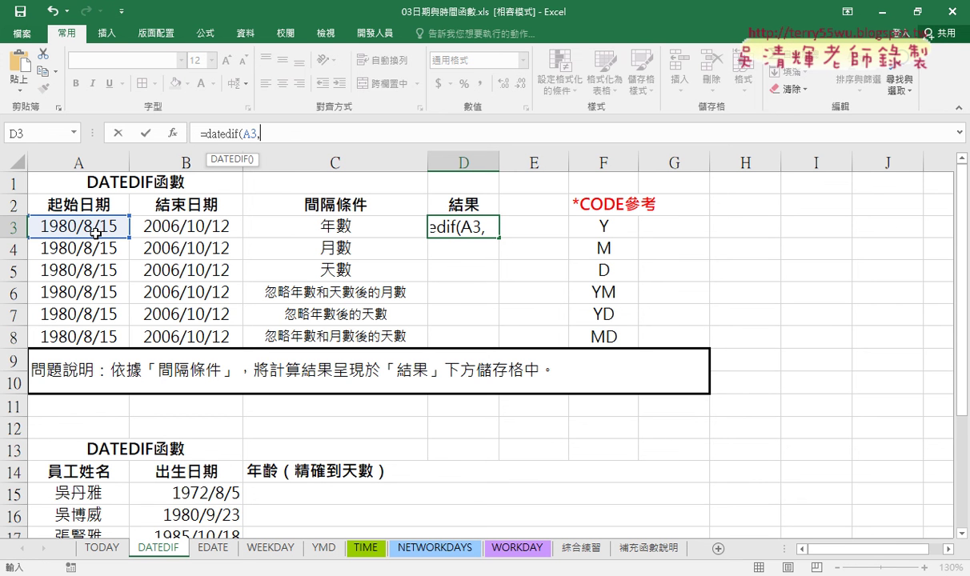
left_click(201, 227)
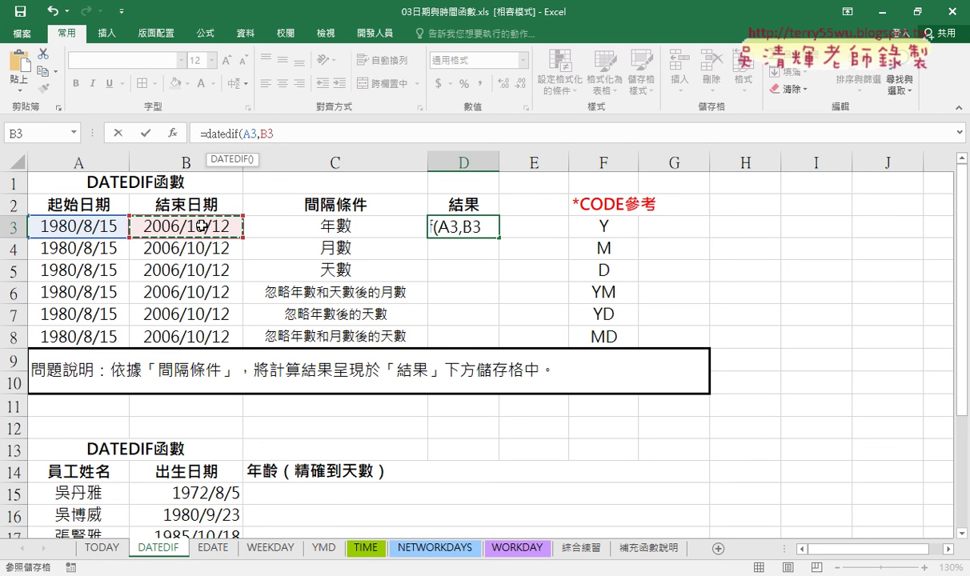
type(",")
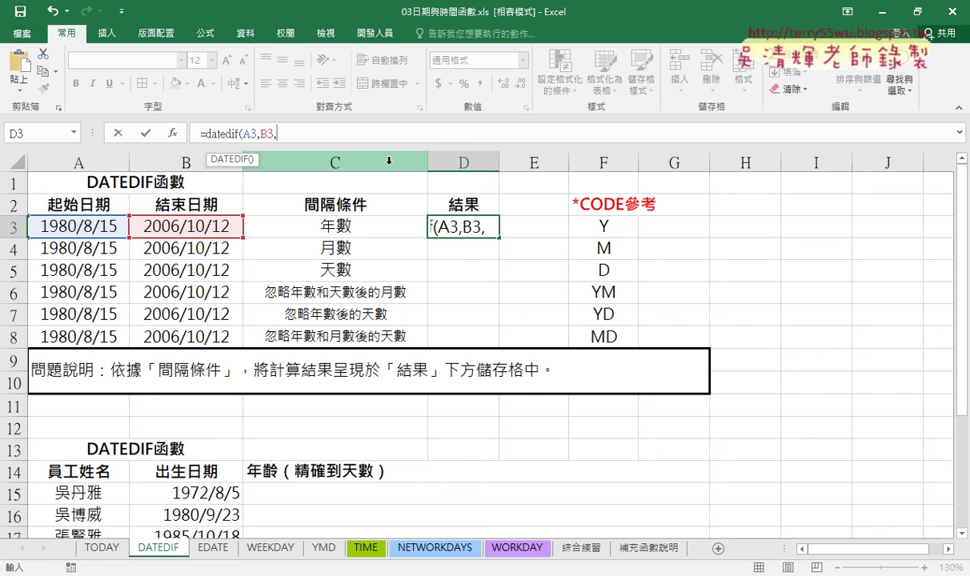
type("\"")
type("Y")
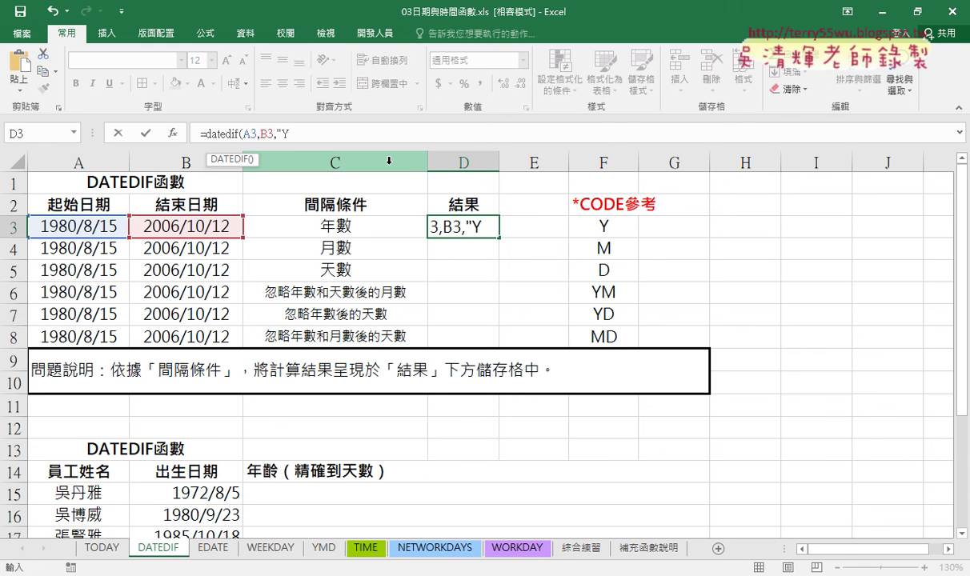
type("\")")
key("Return")
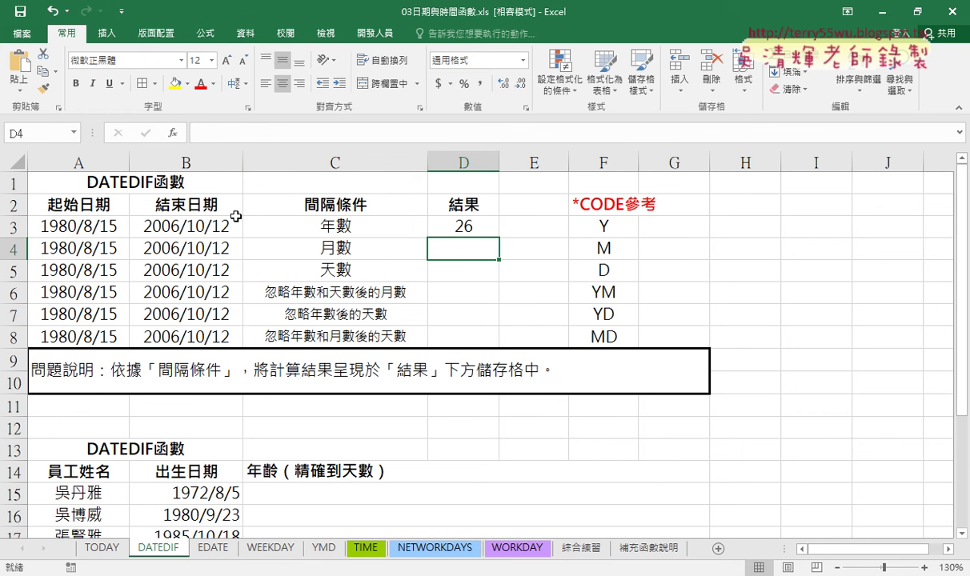
Step: Change B3's end date from 2006/10/12 to 2006/8/12 and confirm D3 now shows 25
left_click(193, 216)
left_click(98, 218)
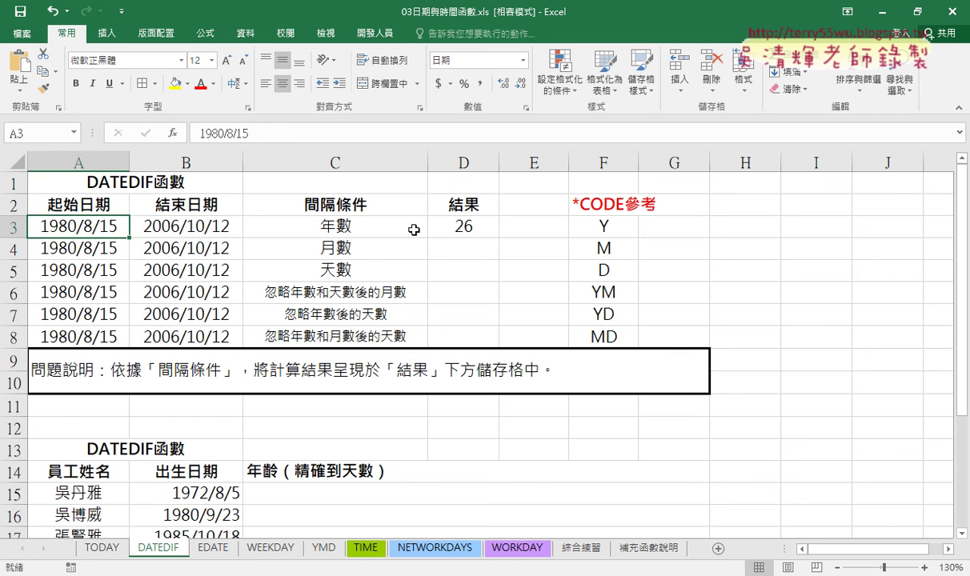
left_click(462, 230)
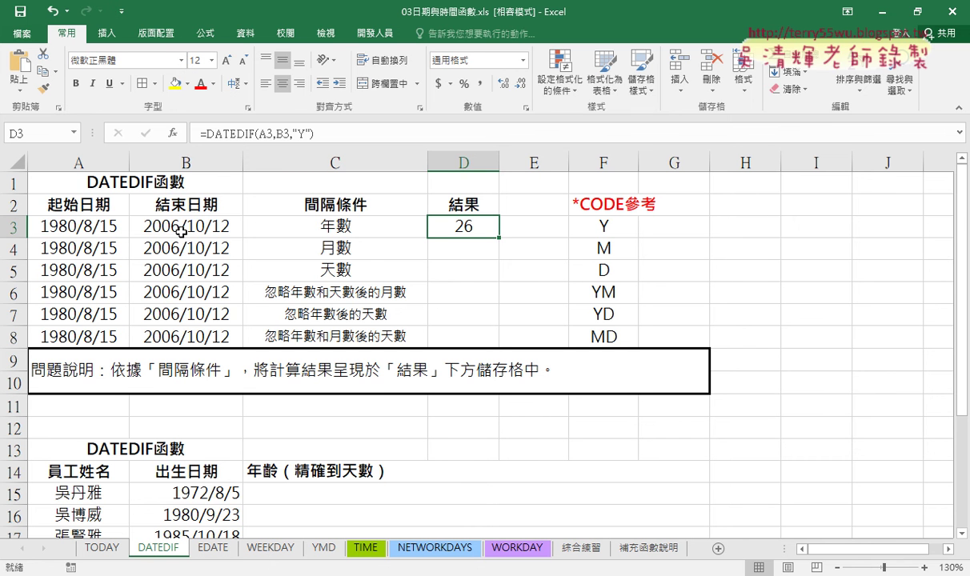
double_click(190, 227)
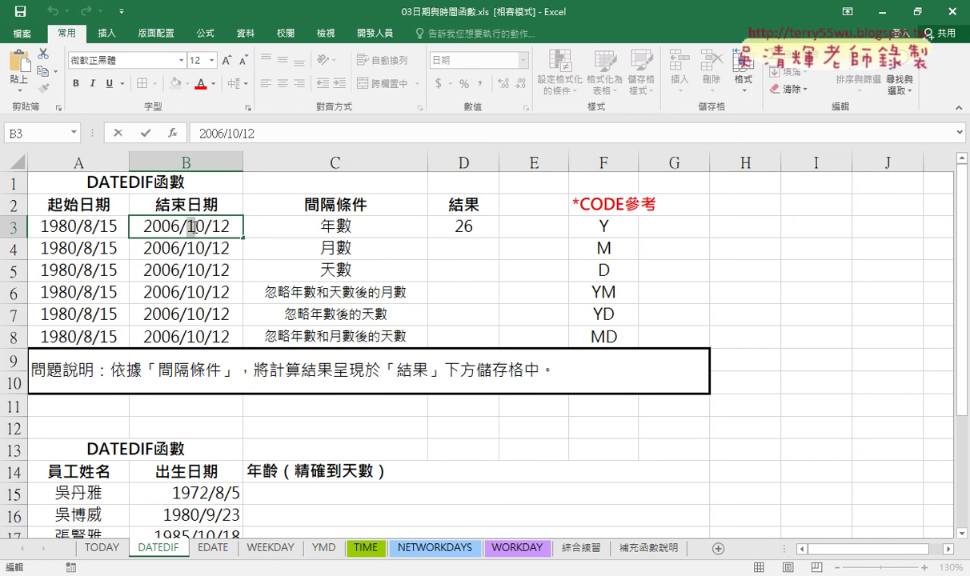
double_click(196, 227)
type("8")
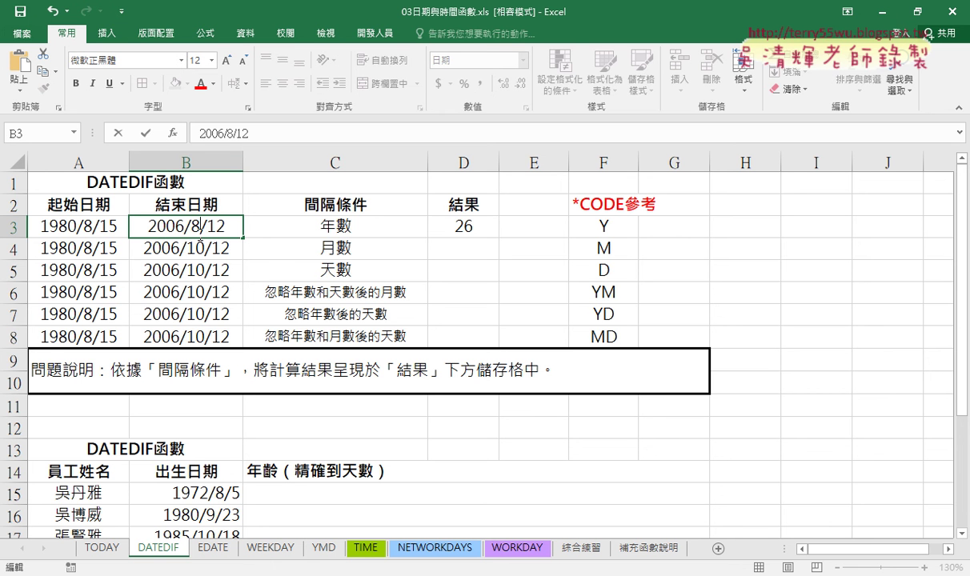
key("Return")
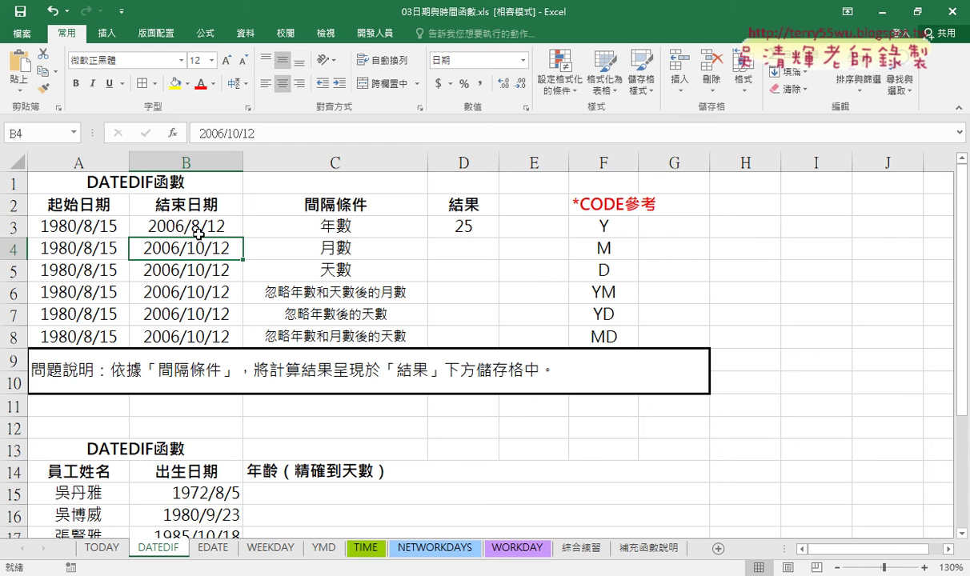
left_click(467, 230)
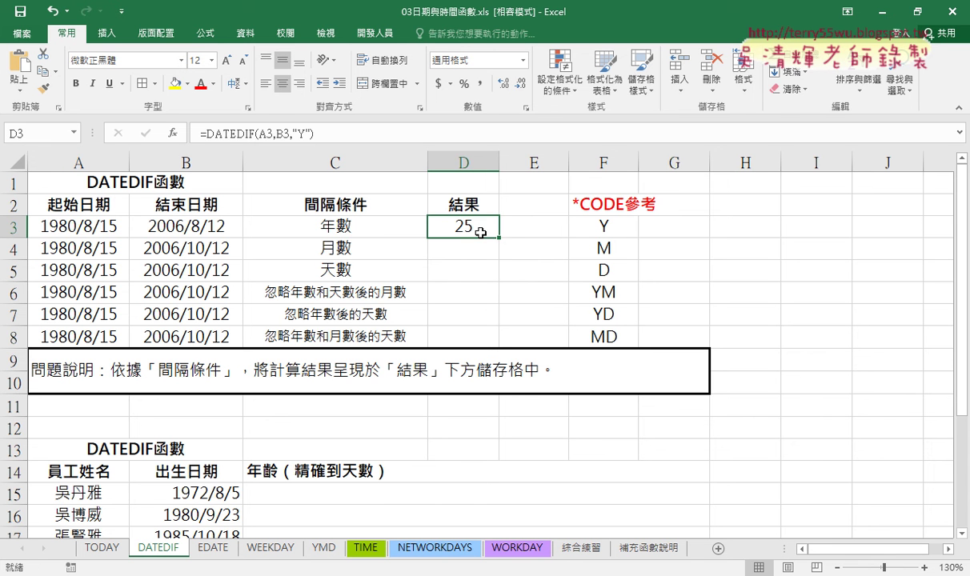
Step: Recheck D3's DATEDIF formula and pick E3 for a comparison formula
left_click(534, 230)
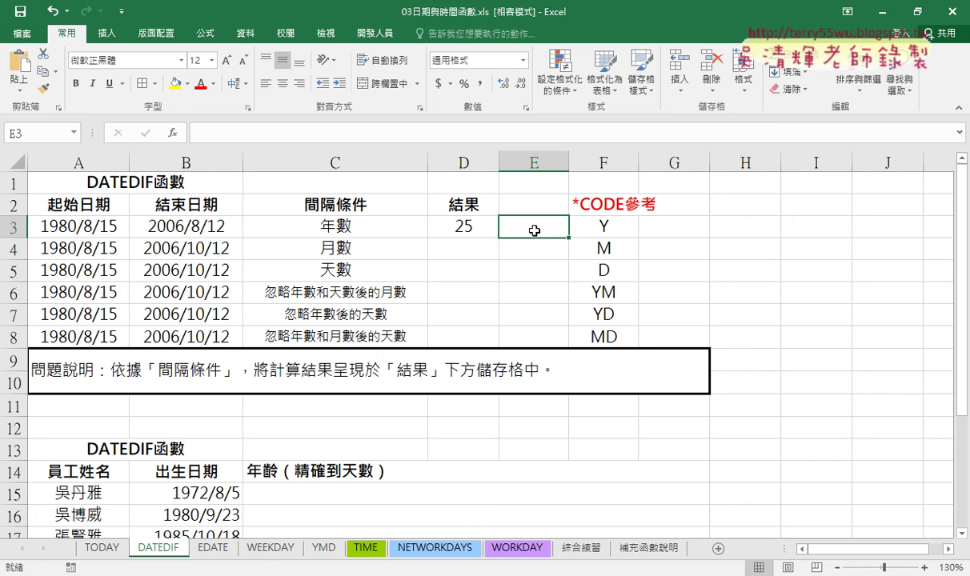
left_click(478, 229)
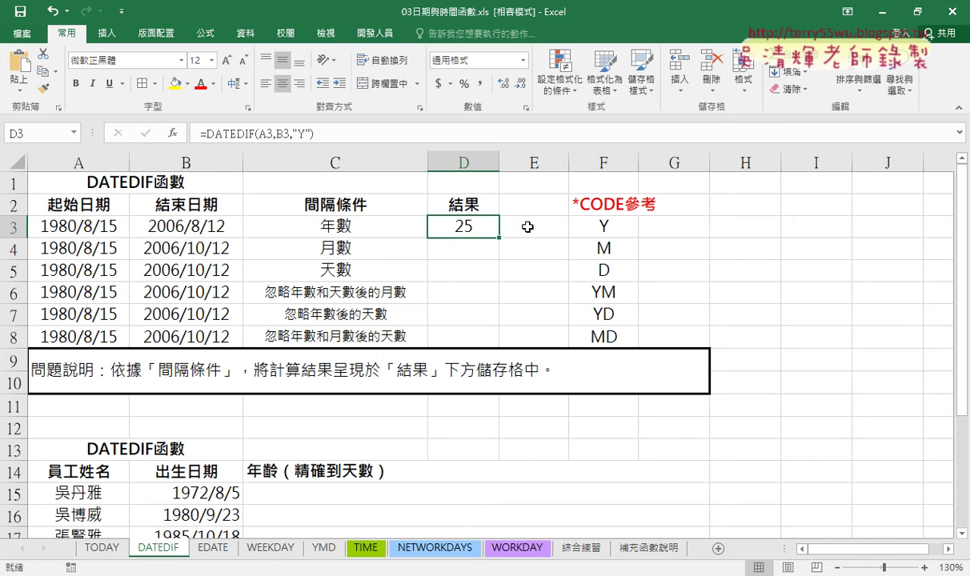
left_click(504, 216)
Step: Insert =YEAR(B3) into cell E3
left_click(174, 134)
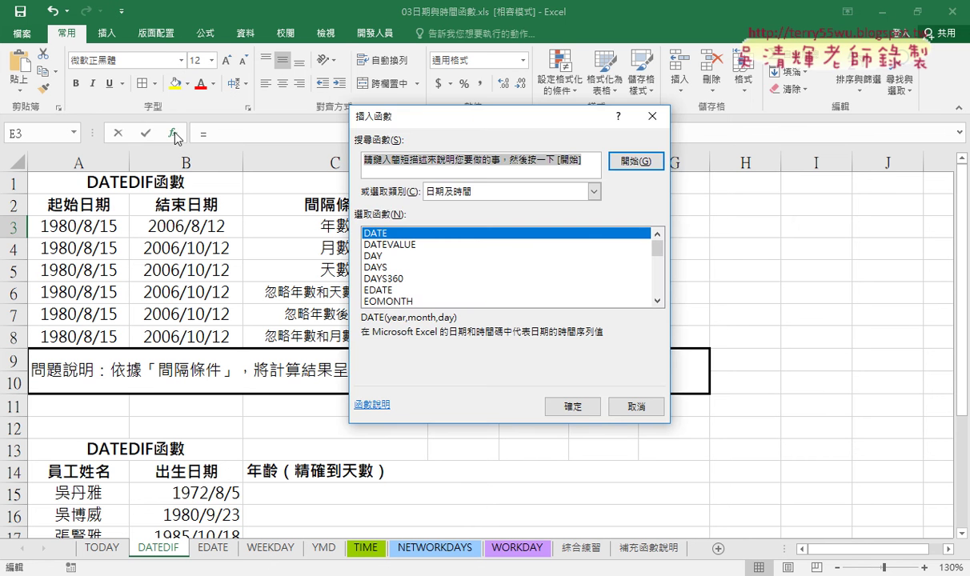
left_click_drag(650, 250, 652, 290)
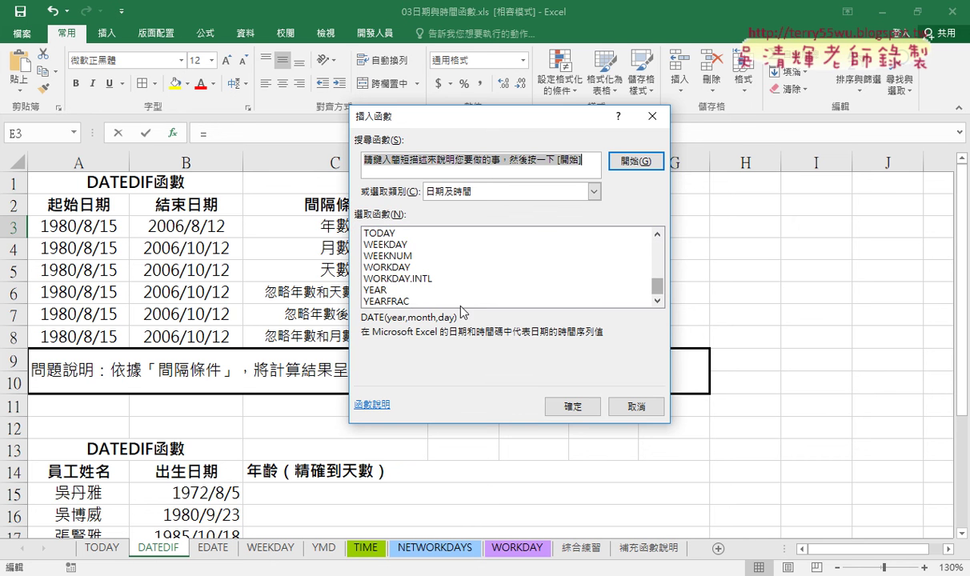
double_click(440, 289)
left_click_drag(410, 178, 353, 265)
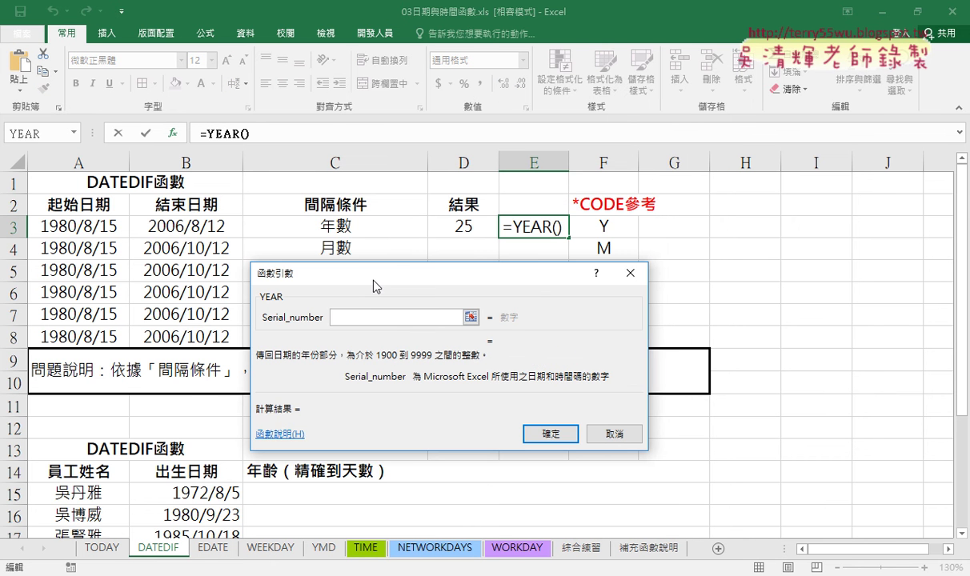
left_click(184, 228)
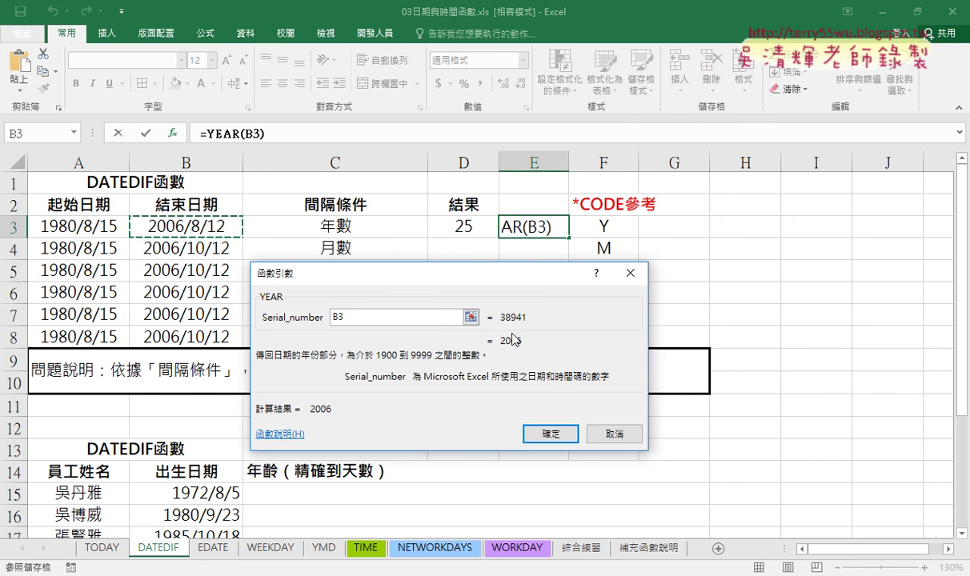
left_click(552, 432)
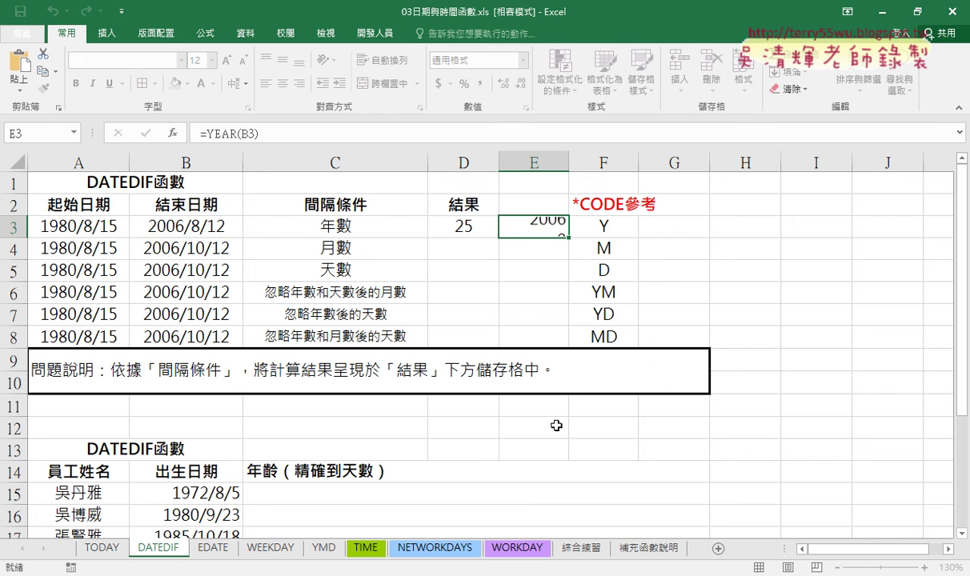
Step: Extend E3 to =YEAR(B3)-YEAR(A3), which returns 26
left_click(309, 134)
type("-")
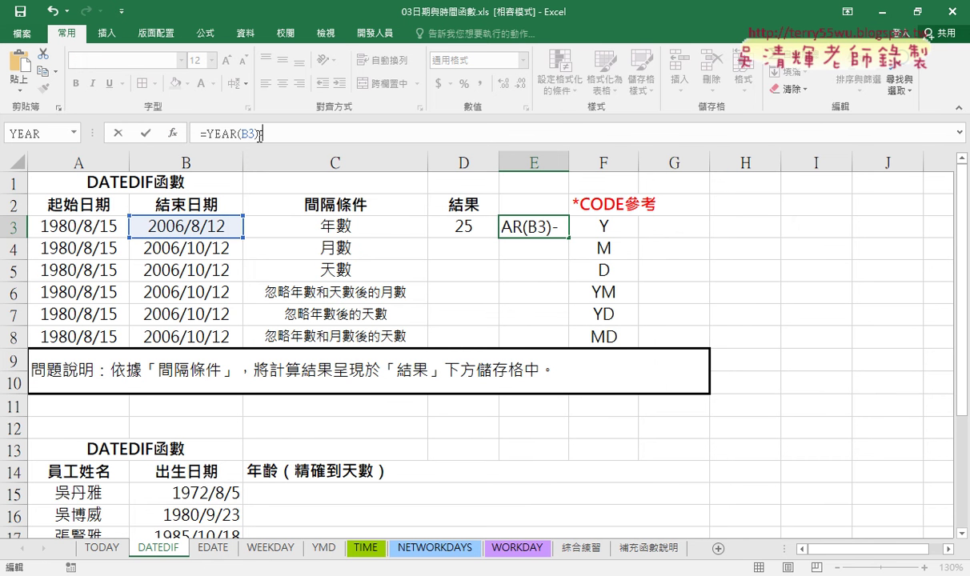
left_click_drag(258, 133, 207, 134)
right_click(207, 133)
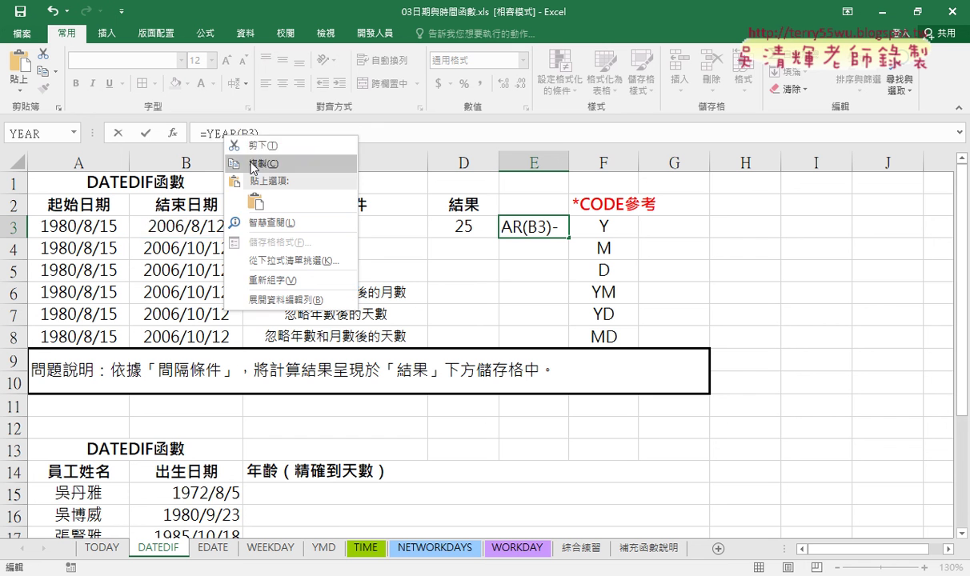
left_click(240, 153)
left_click(273, 132)
right_click(272, 131)
left_click(303, 170)
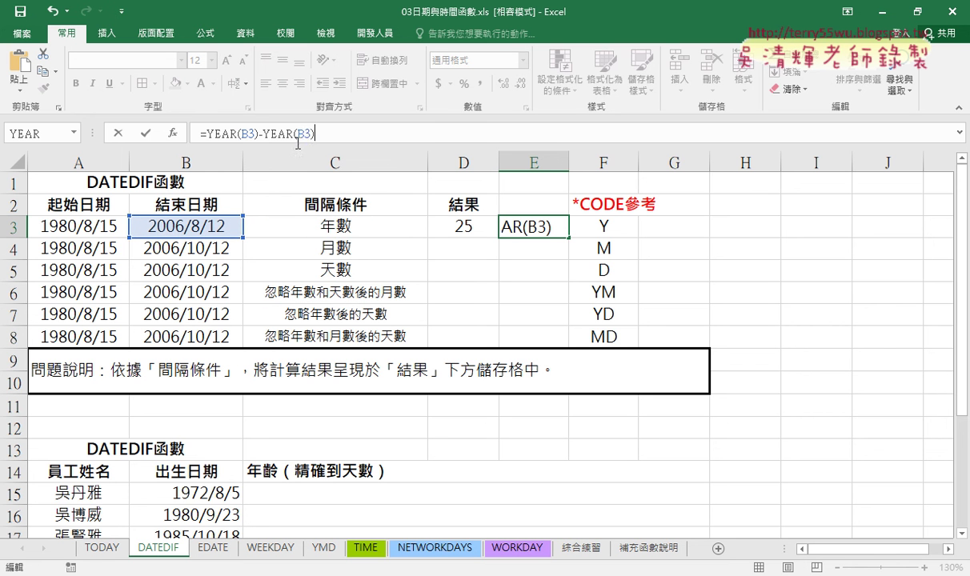
left_click_drag(296, 134, 311, 134)
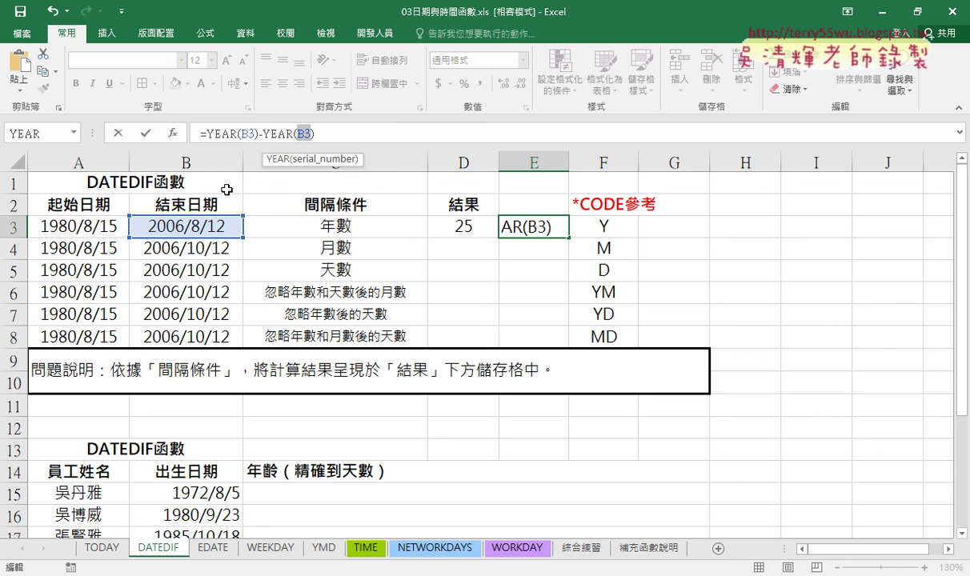
left_click(84, 228)
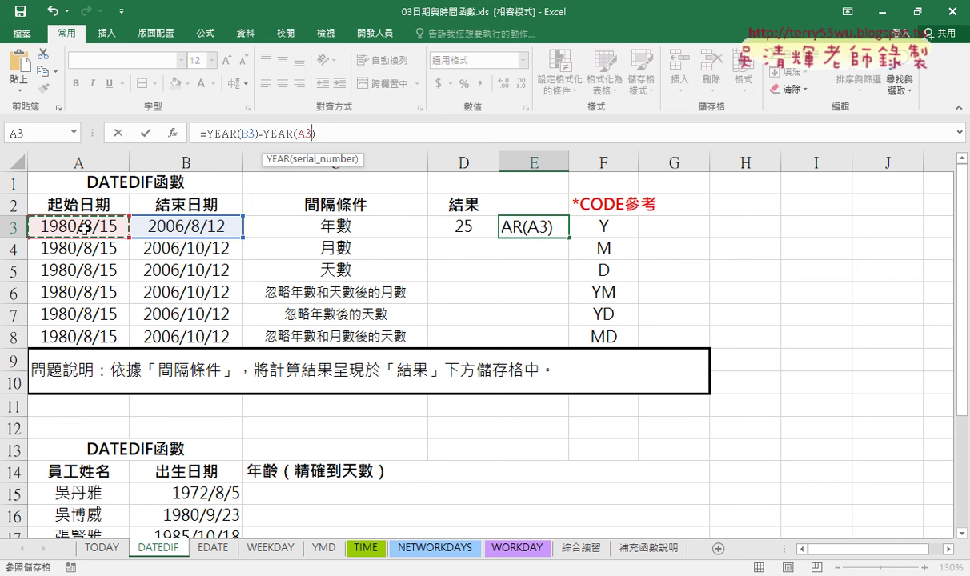
left_click(147, 133)
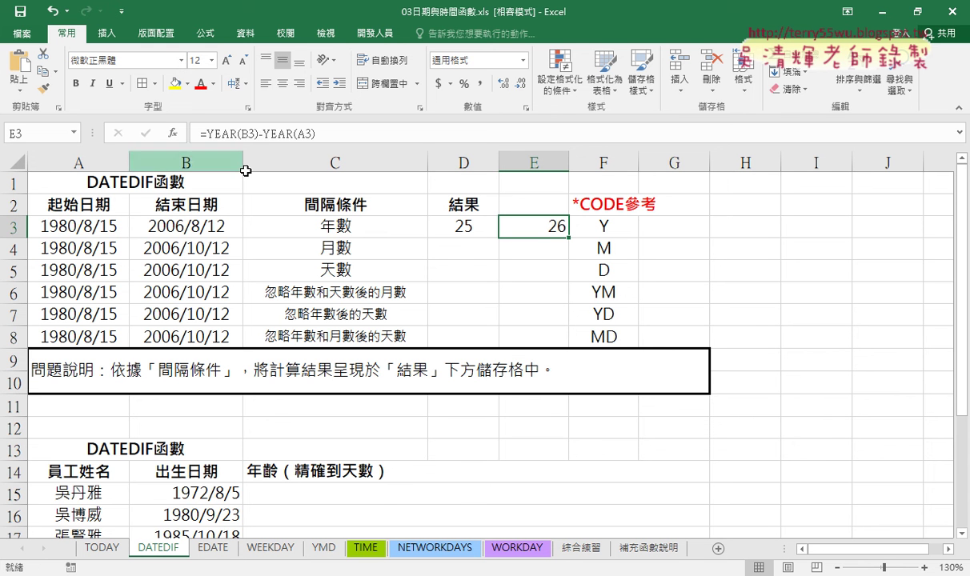
Step: Compare D3's DATEDIF result 25 with E3's 26, then select D4 for the month count
left_click(466, 231)
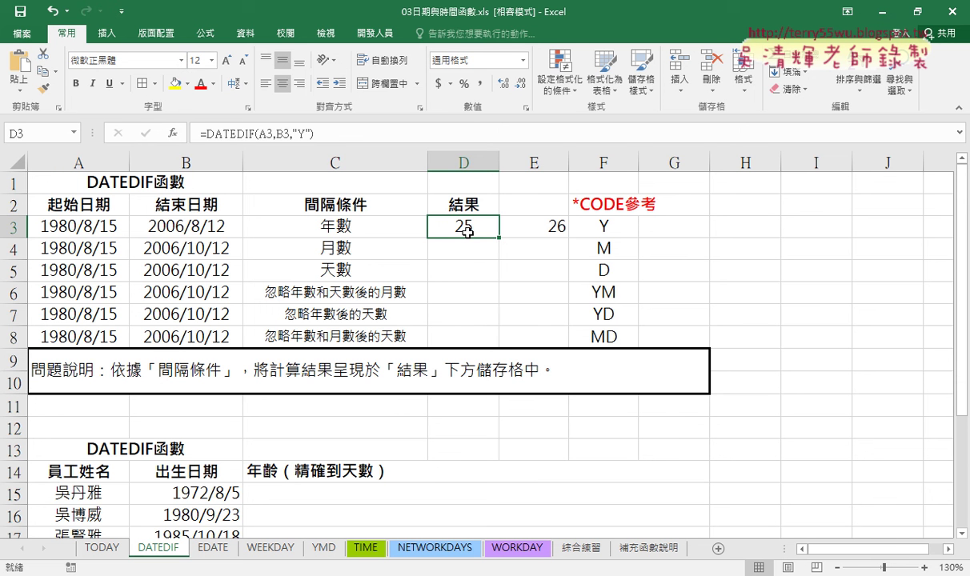
left_click(539, 230)
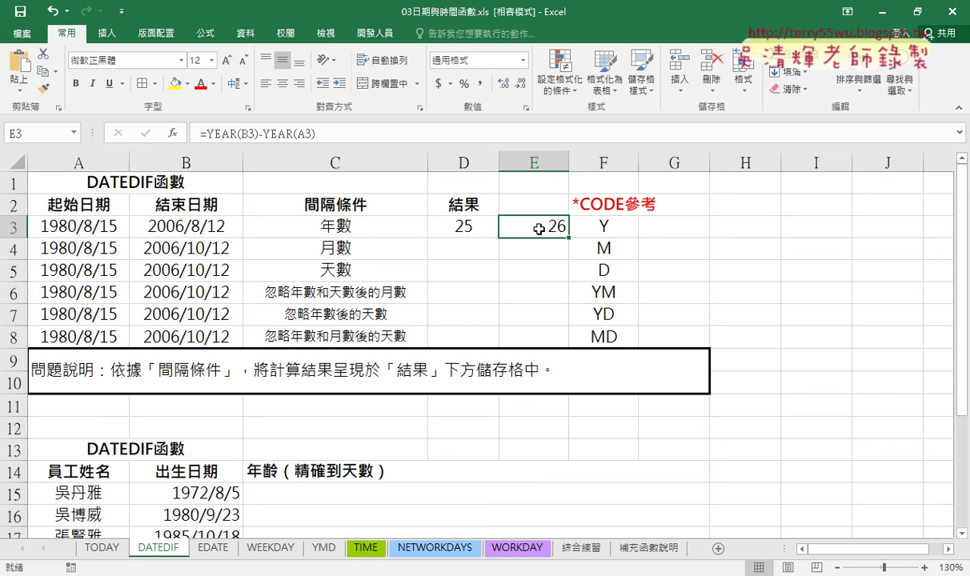
left_click(468, 252)
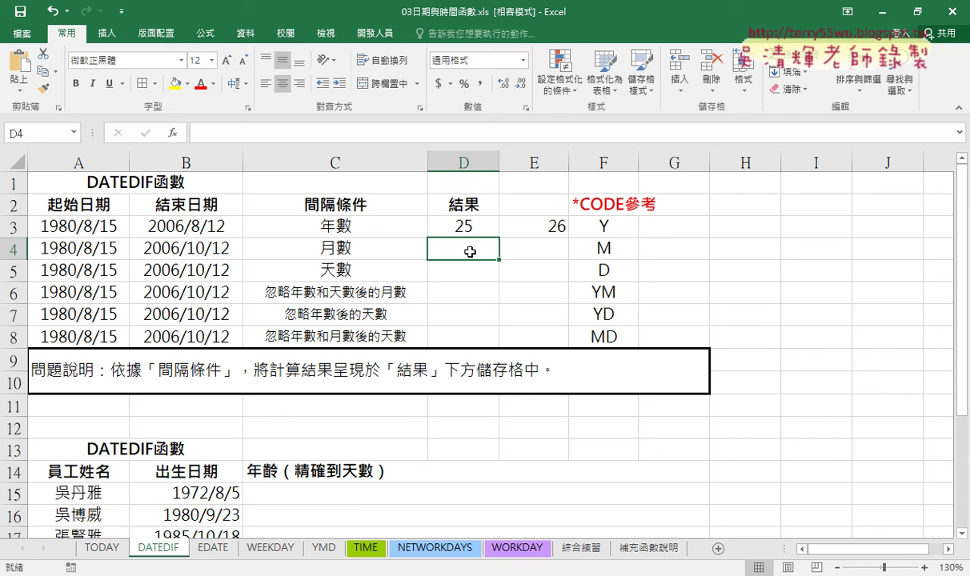
Step: Fill D3's formula into D4 and change its interval code from "Y" to "M"
left_click(471, 226)
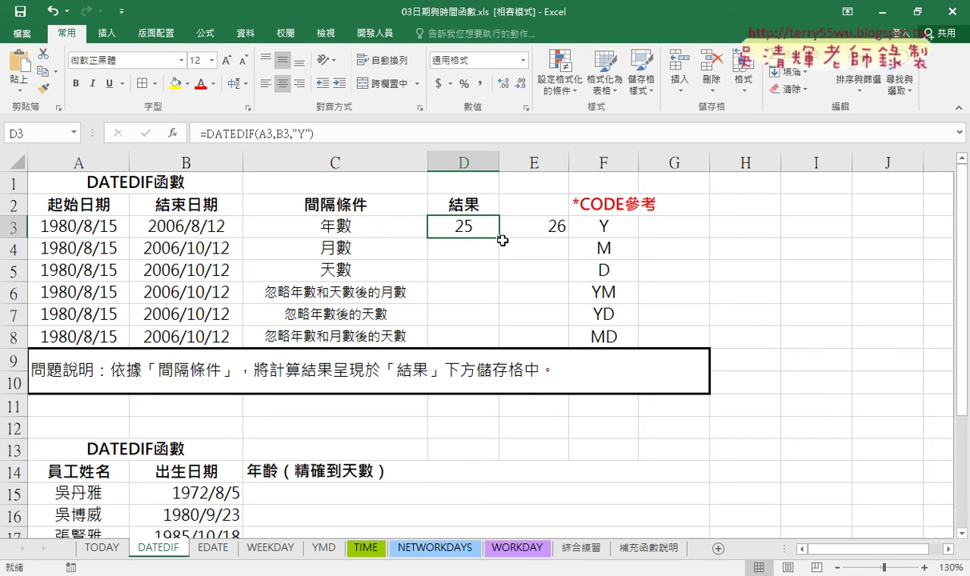
left_click_drag(499, 236, 500, 261)
left_click(468, 248)
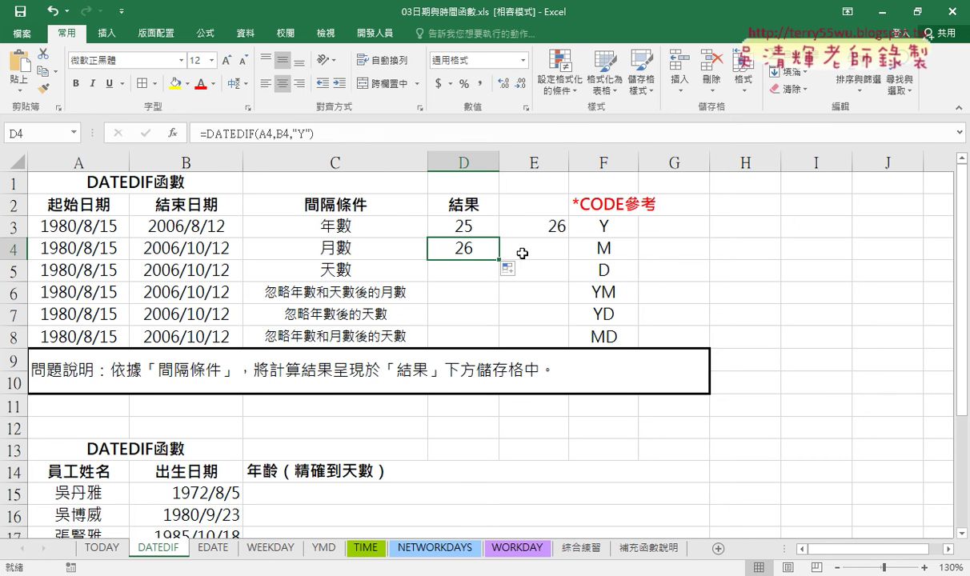
left_click(298, 134)
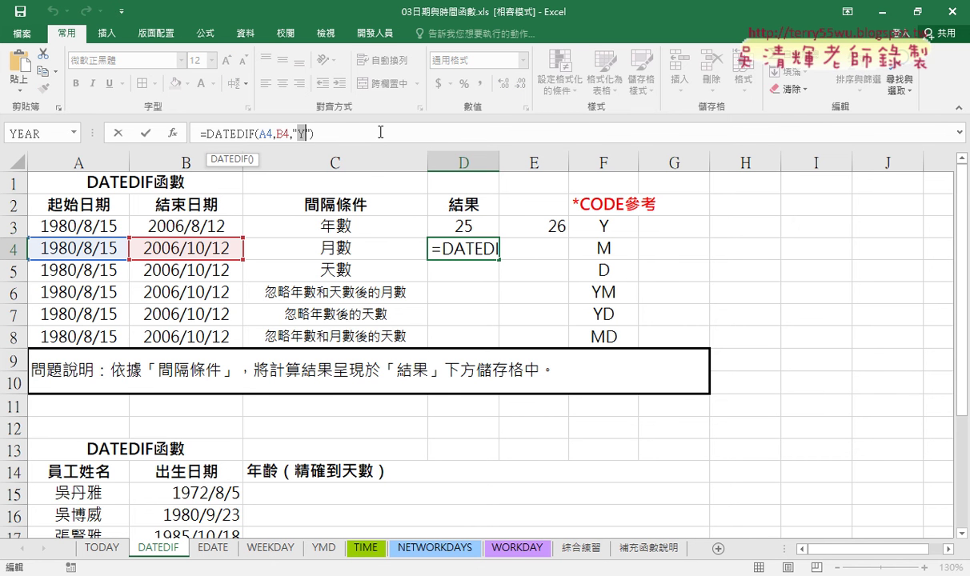
double_click(301, 134)
type("M")
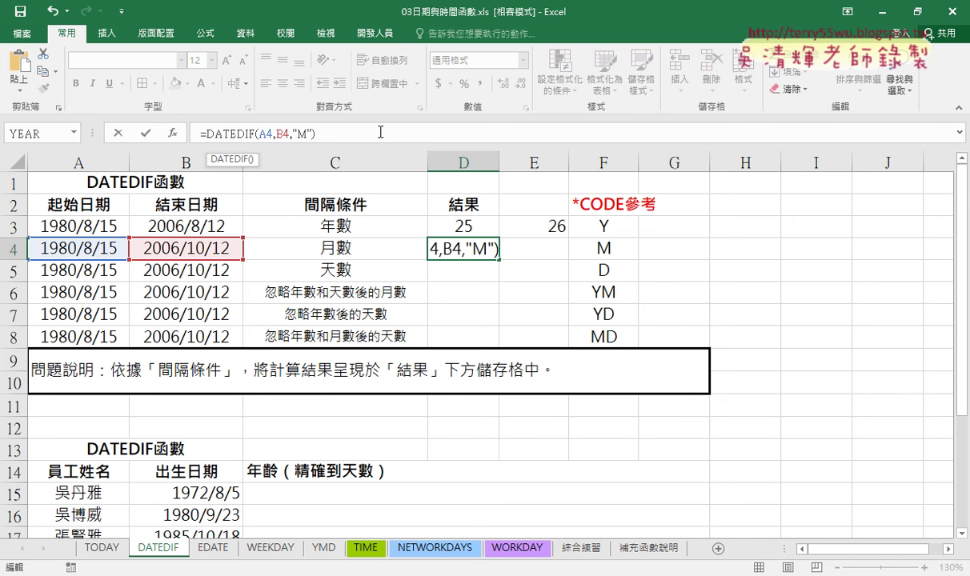
left_click(145, 133)
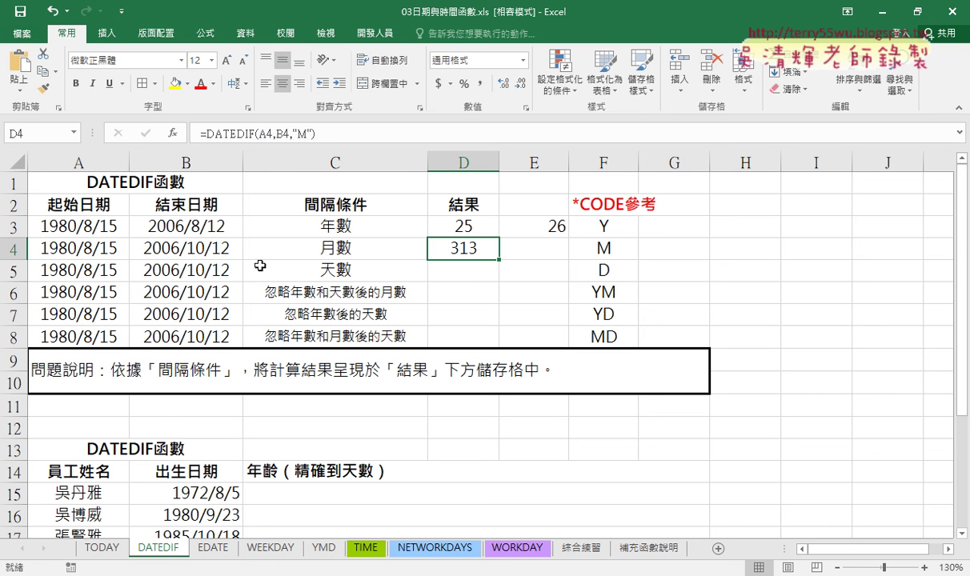
Step: Change B4's end date day from 12 to 15 (2006/10/15) so D4 shows 314
double_click(214, 250)
double_click(214, 250)
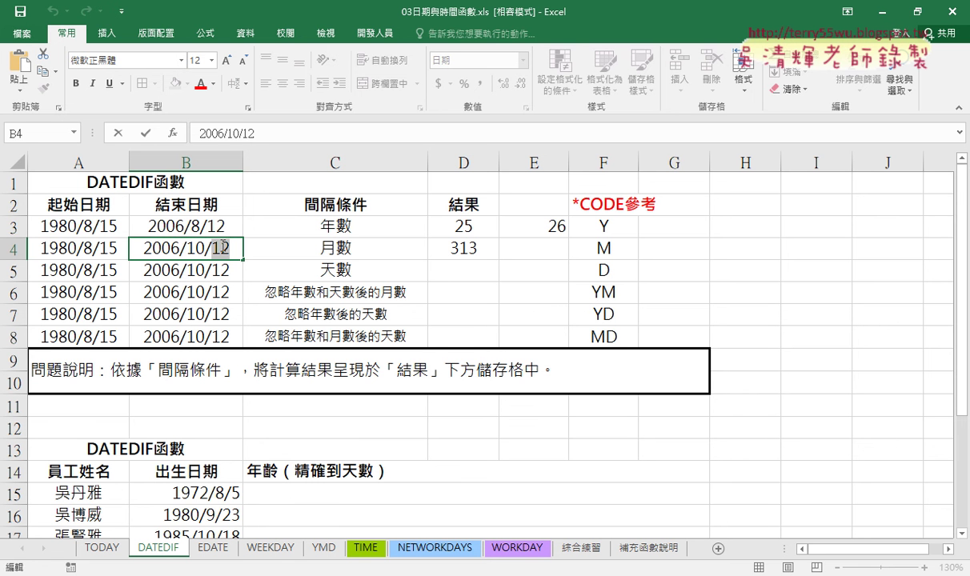
left_click(223, 246)
double_click(223, 245)
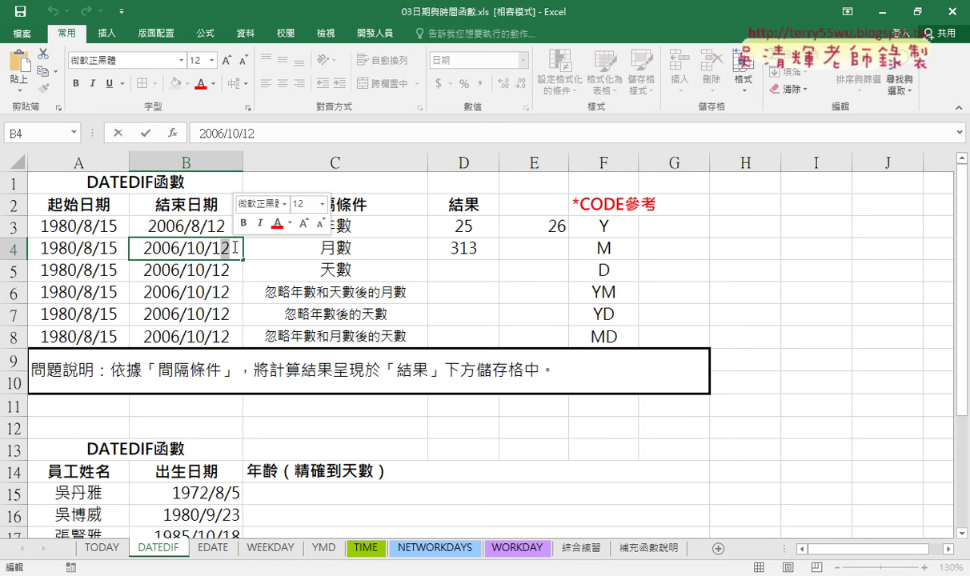
type("15")
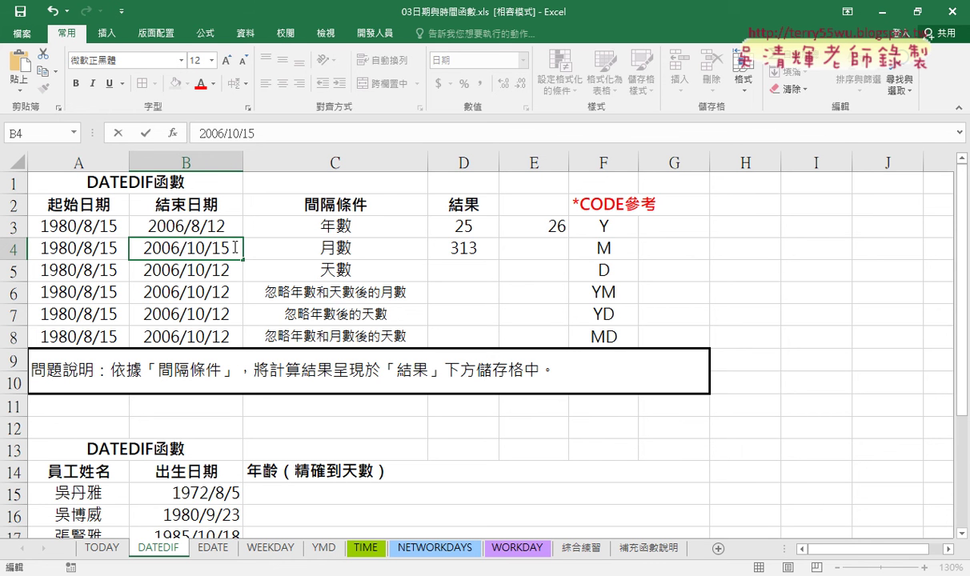
key("Return")
left_click(446, 240)
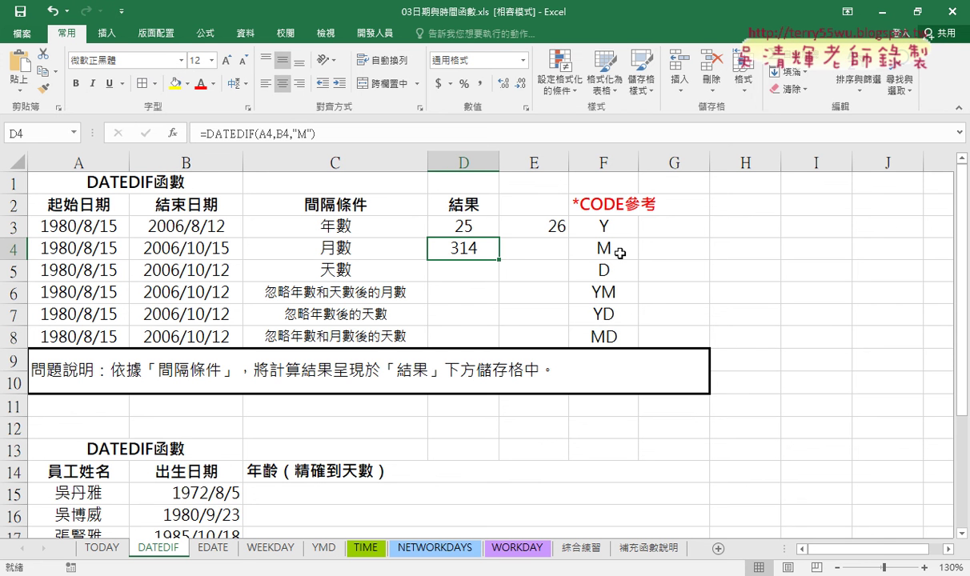
Step: Copy D4's month-count formula down into D5
left_click(544, 252)
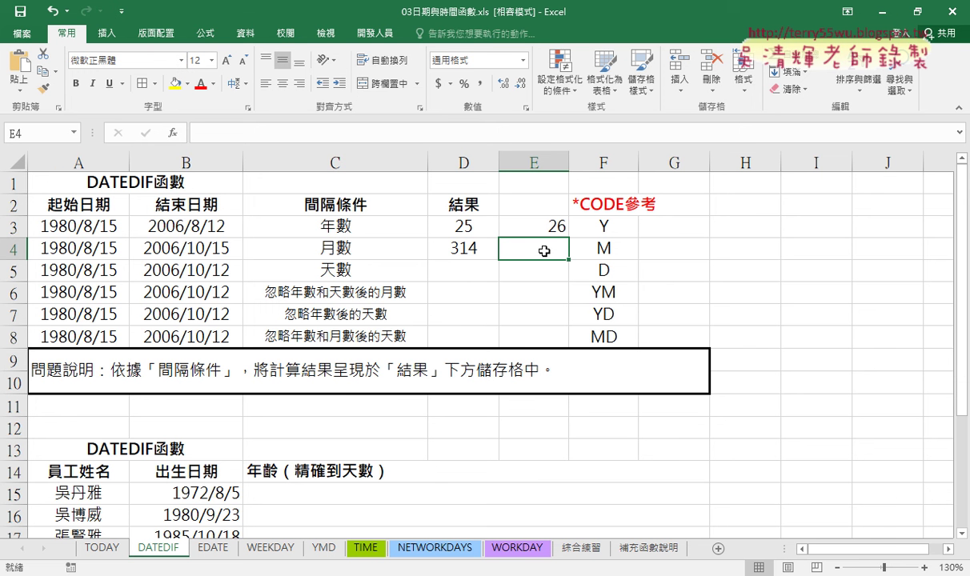
left_click(472, 249)
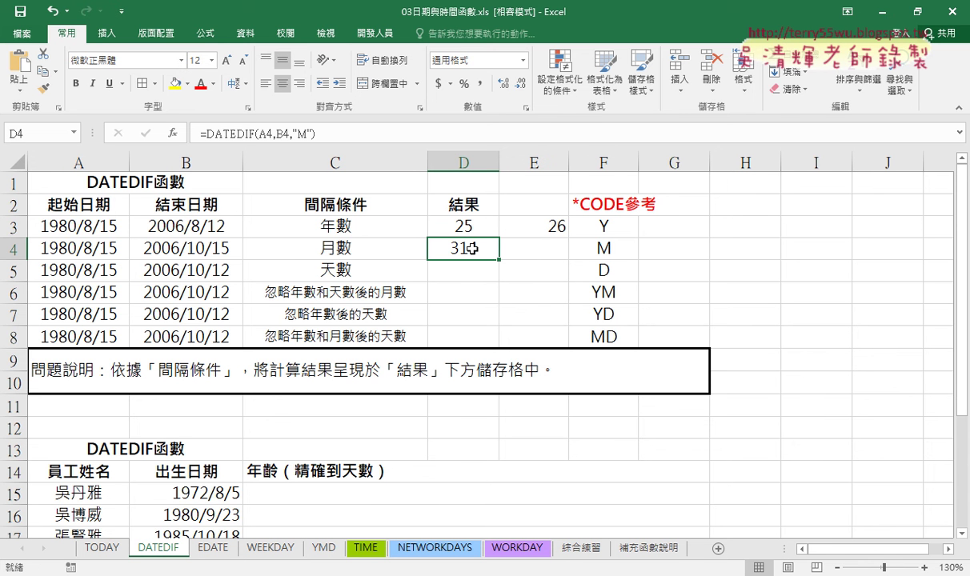
left_click(466, 276)
left_click(493, 252)
left_click_drag(499, 258, 499, 280)
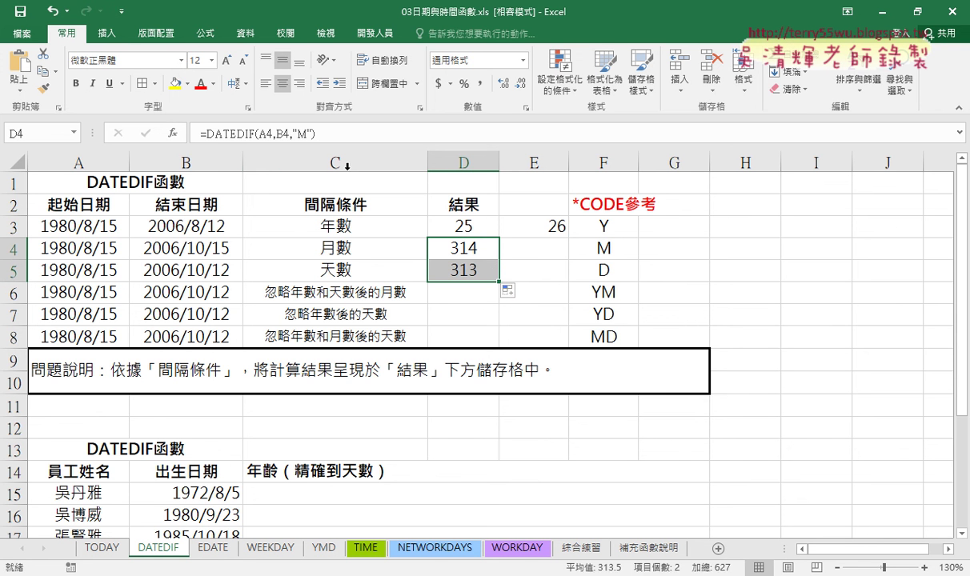
Step: Change D5's DATEDIF interval code to "D" so it returns 9554 days
left_click(298, 133)
double_click(303, 134)
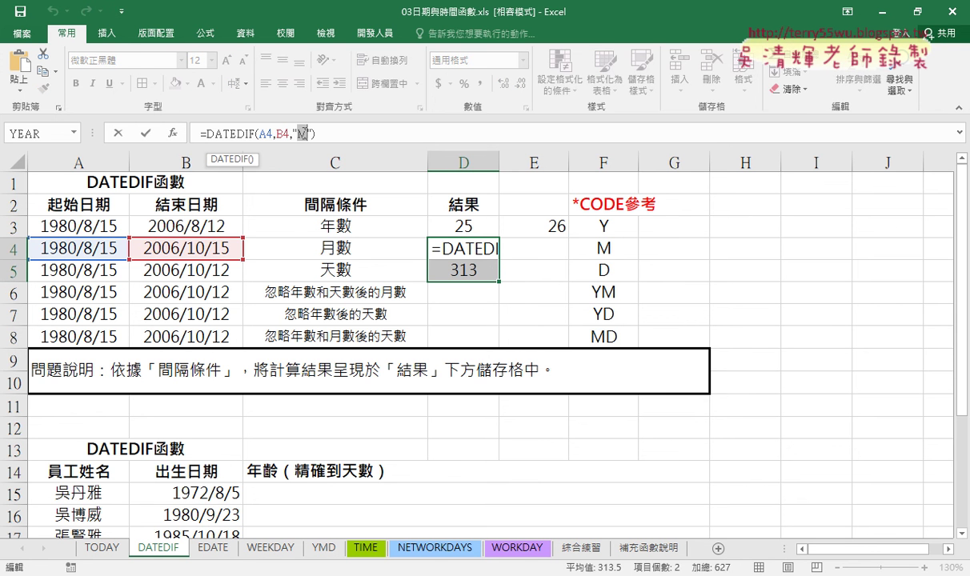
type("D")
key("Return")
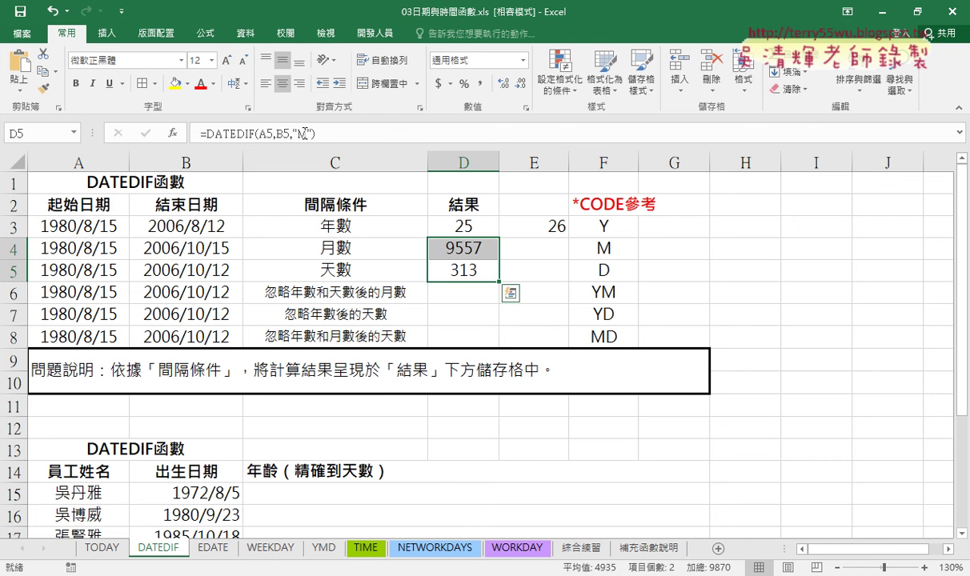
key("ctrl+z")
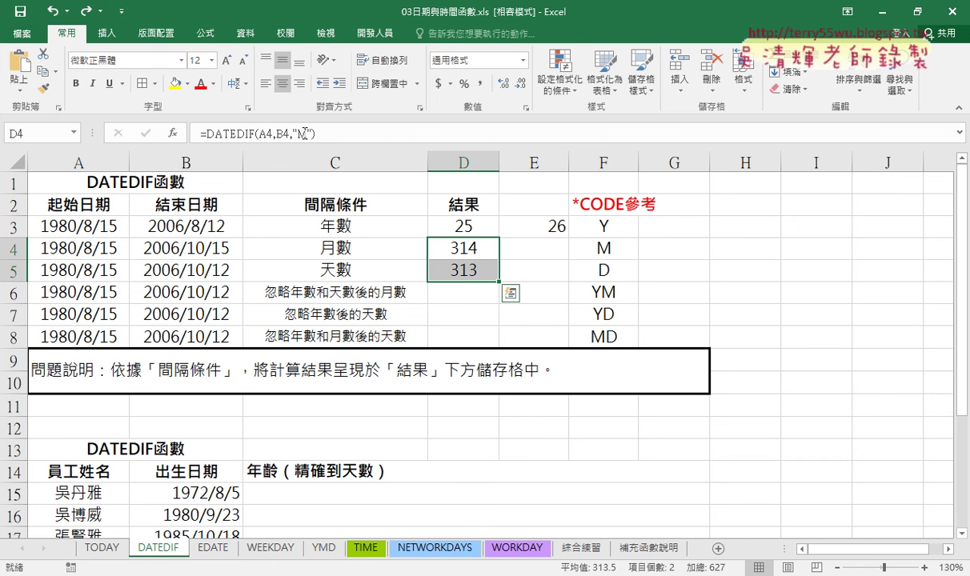
left_click(450, 261)
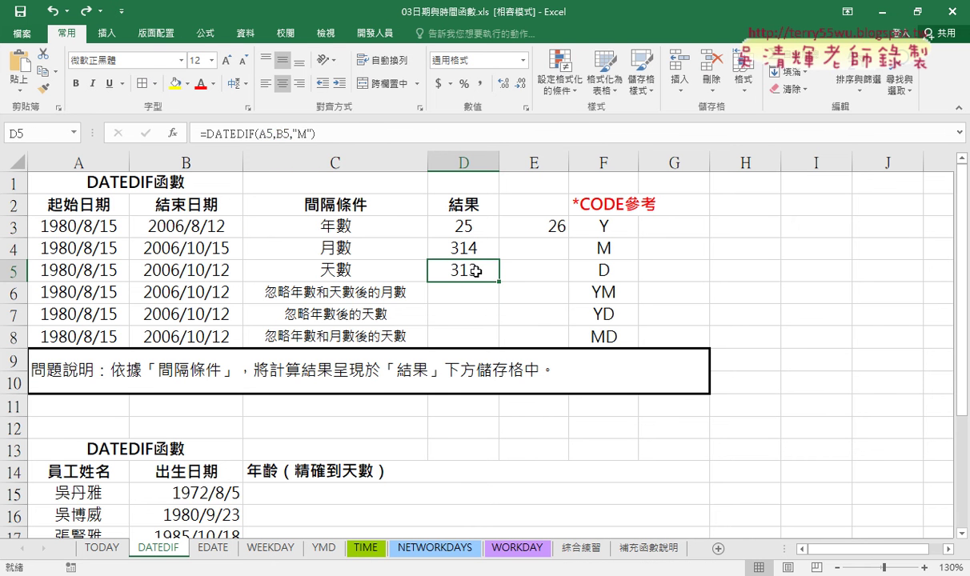
left_click(291, 134)
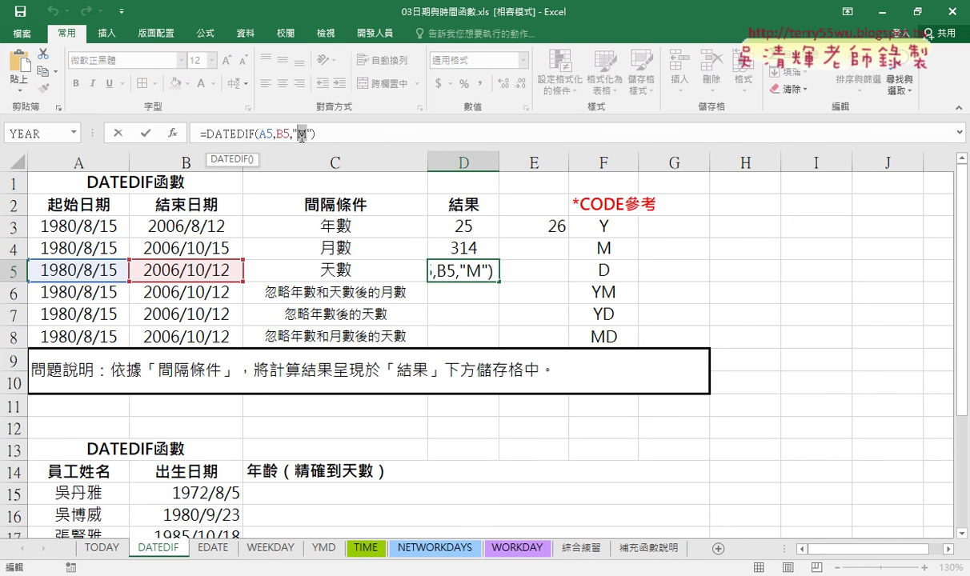
type("D")
key("Return")
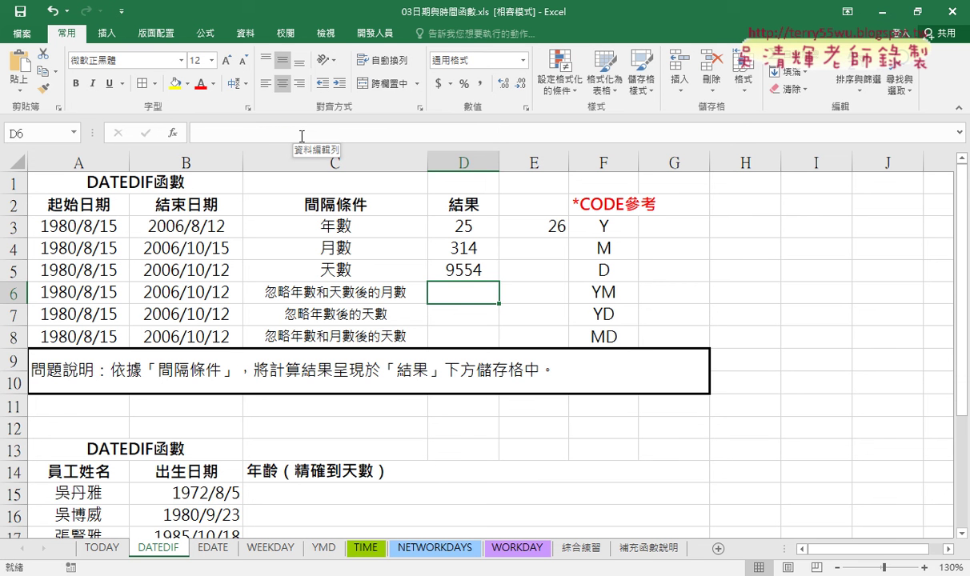
Step: Enter =B5-A5 in E5 as a check matching D5's 9554 days
left_click(524, 269)
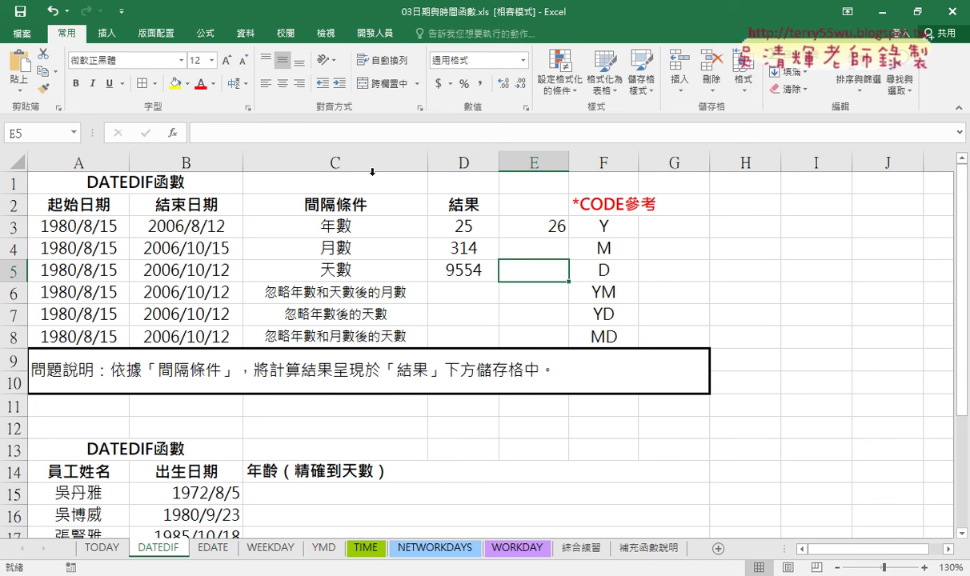
left_click(325, 134)
type("=")
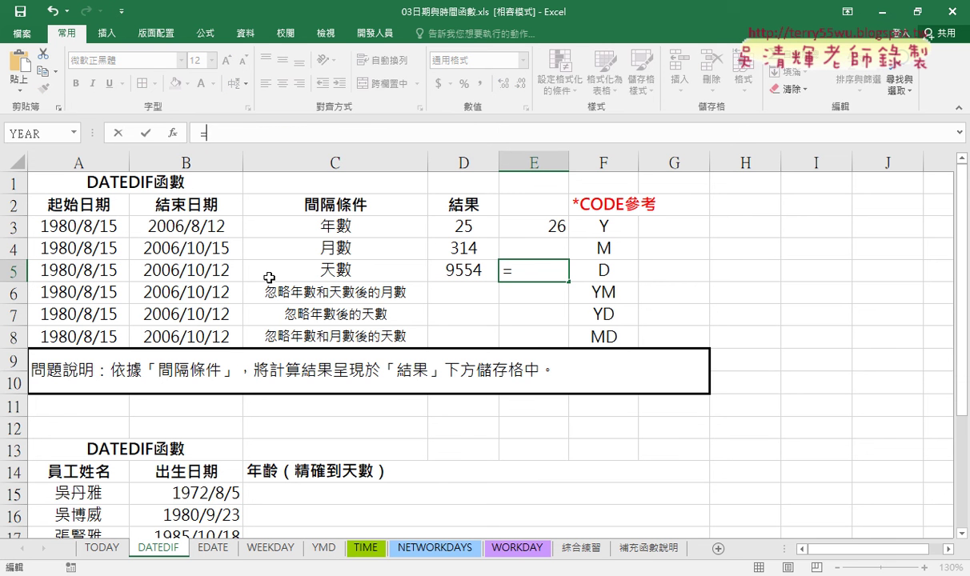
left_click(208, 264)
type("-")
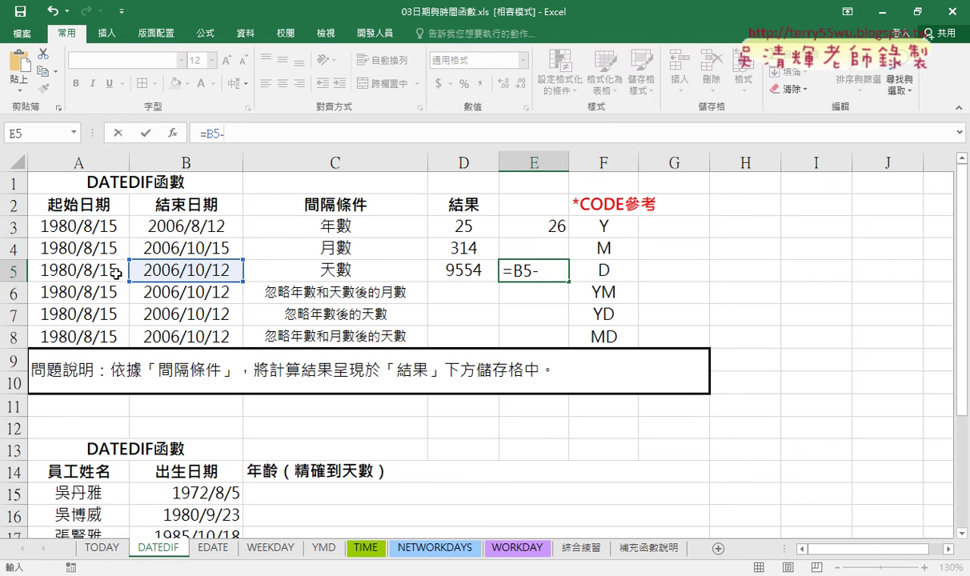
left_click(116, 274)
left_click(146, 133)
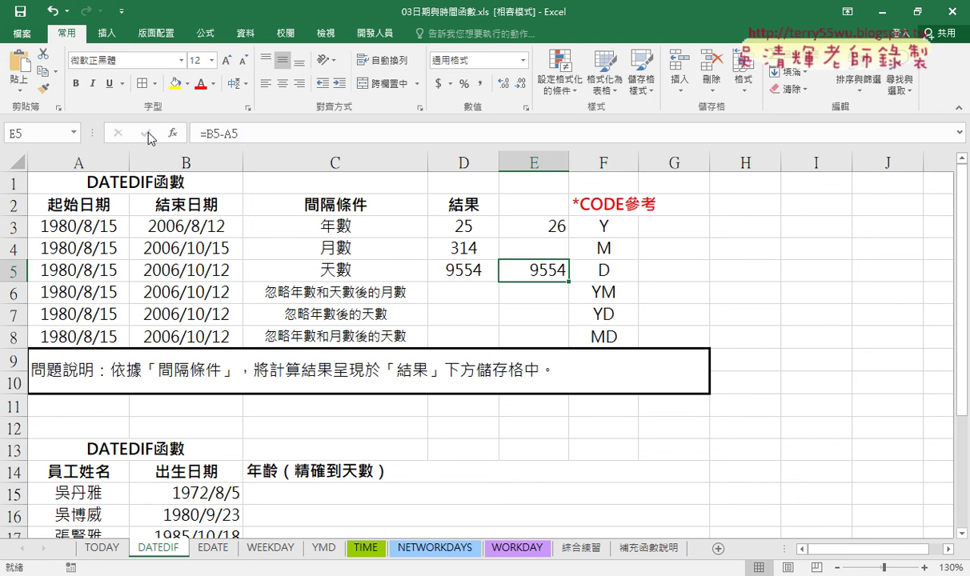
left_click(443, 264)
left_click(544, 272)
scroll(455, 408, "down", 2)
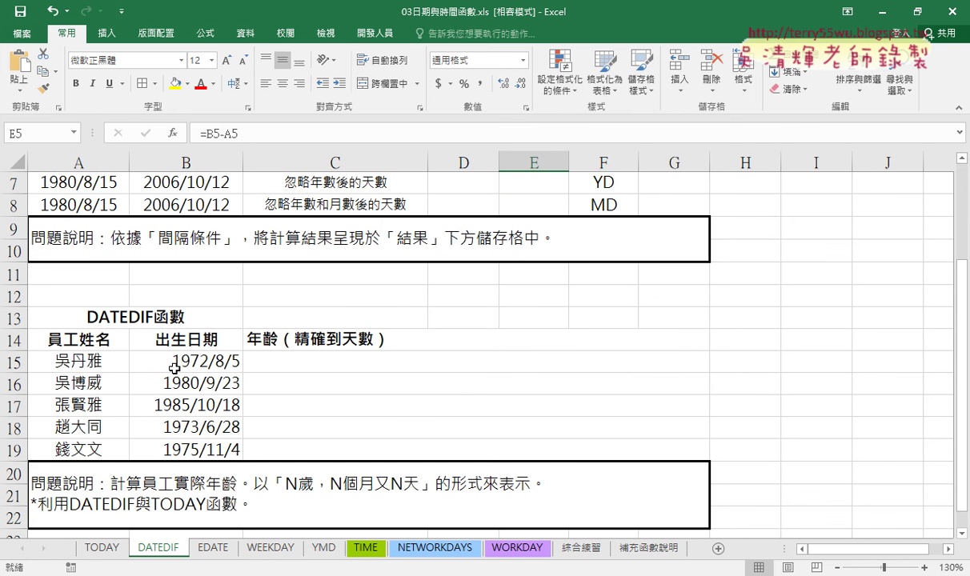
left_click(173, 367)
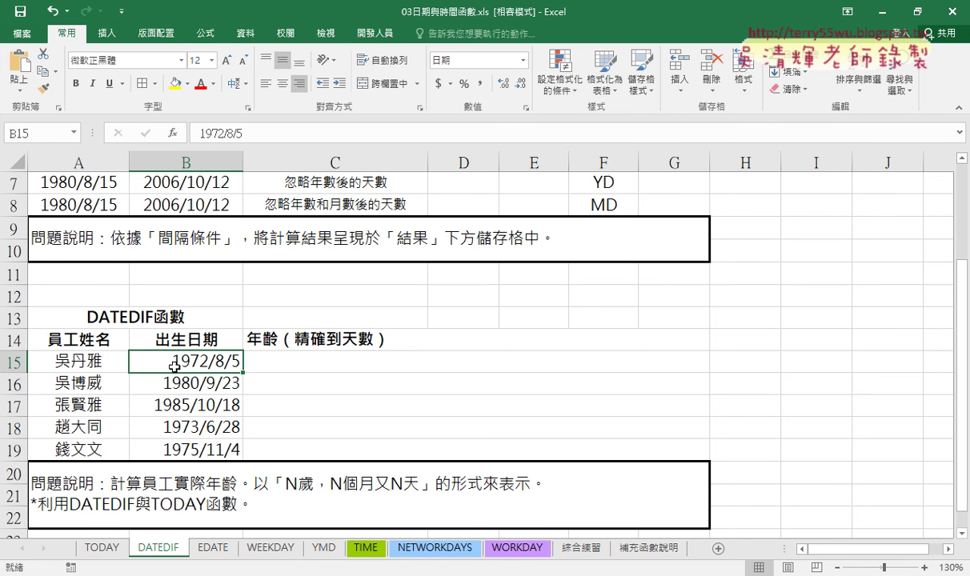
scroll(174, 366, "up", 1)
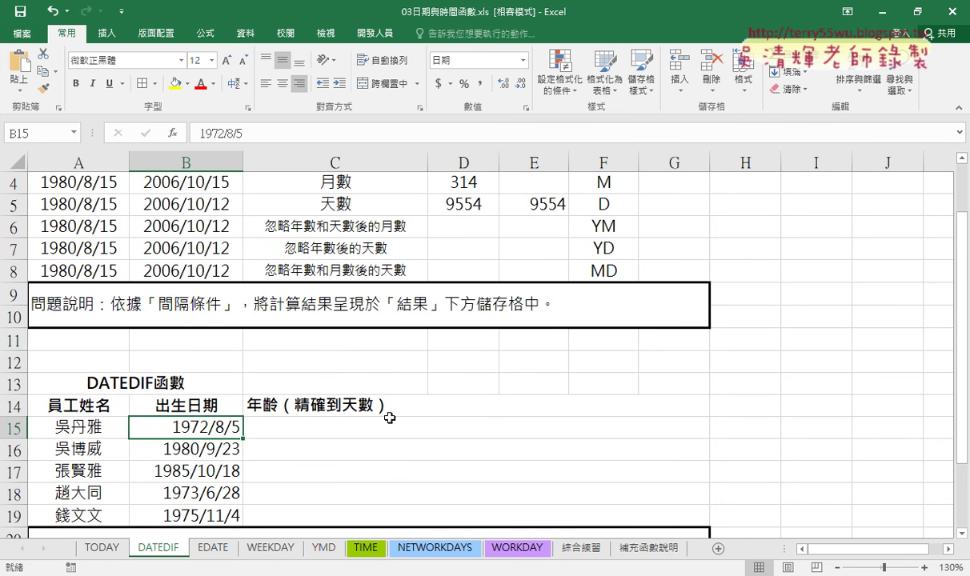
scroll(390, 415, "up", 1)
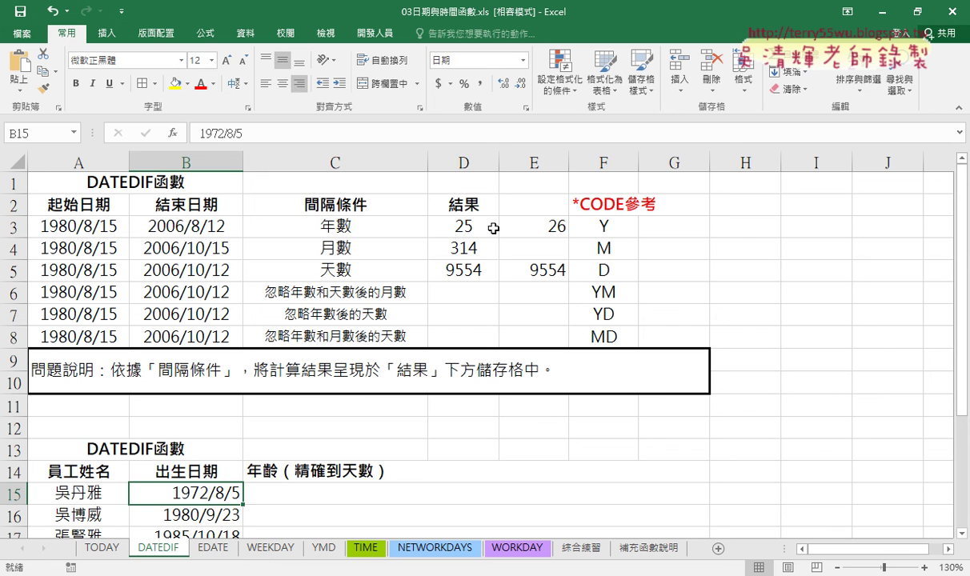
left_click(471, 229)
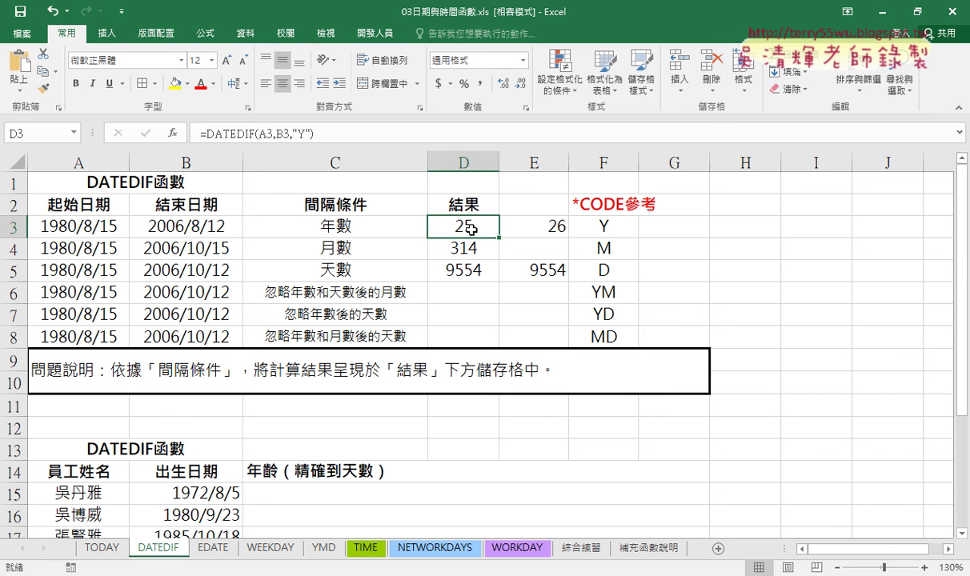
left_click(573, 286)
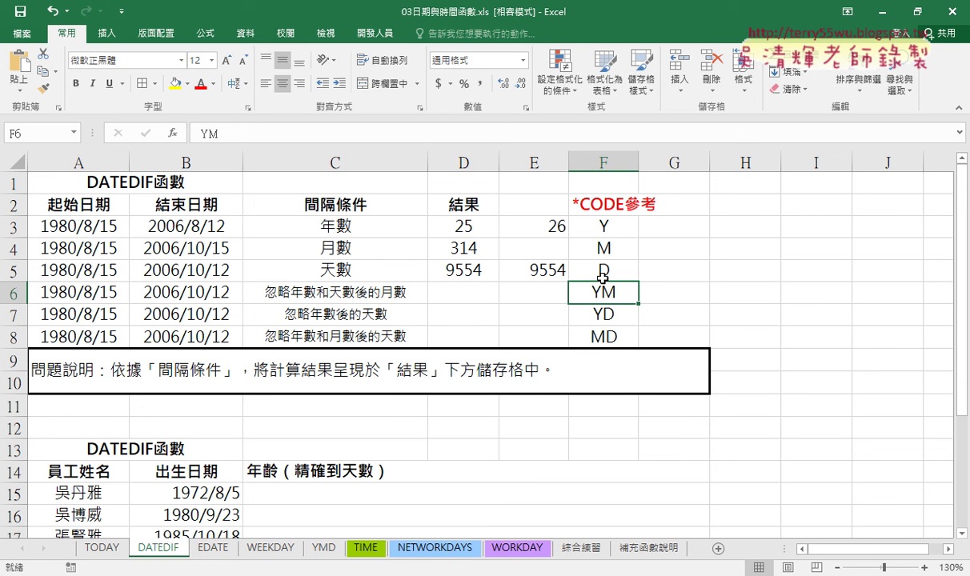
left_click(621, 342)
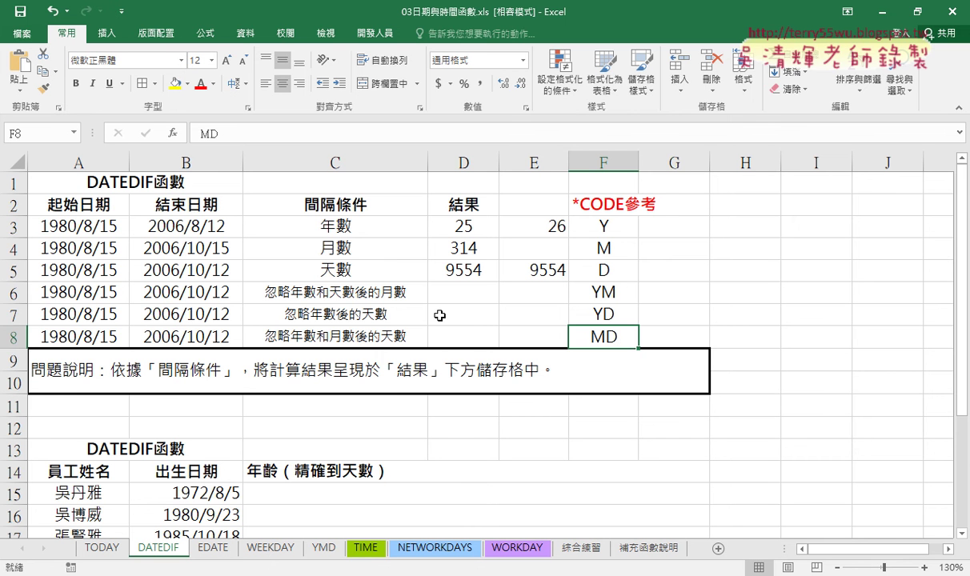
left_click(436, 264)
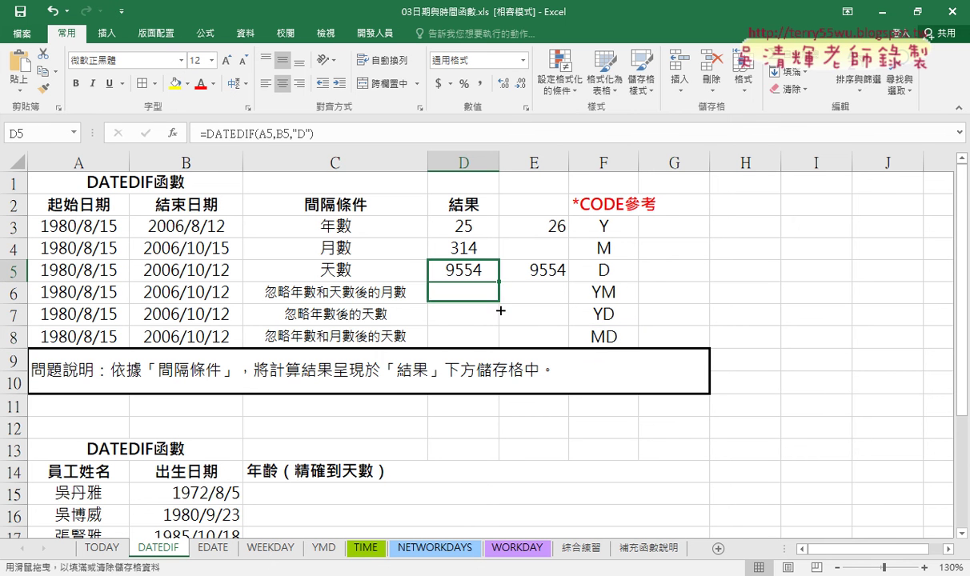
Step: Fill the day formula down to D8 and change D6's code to "YM", returning 1
left_click_drag(502, 280, 501, 336)
left_click(476, 292)
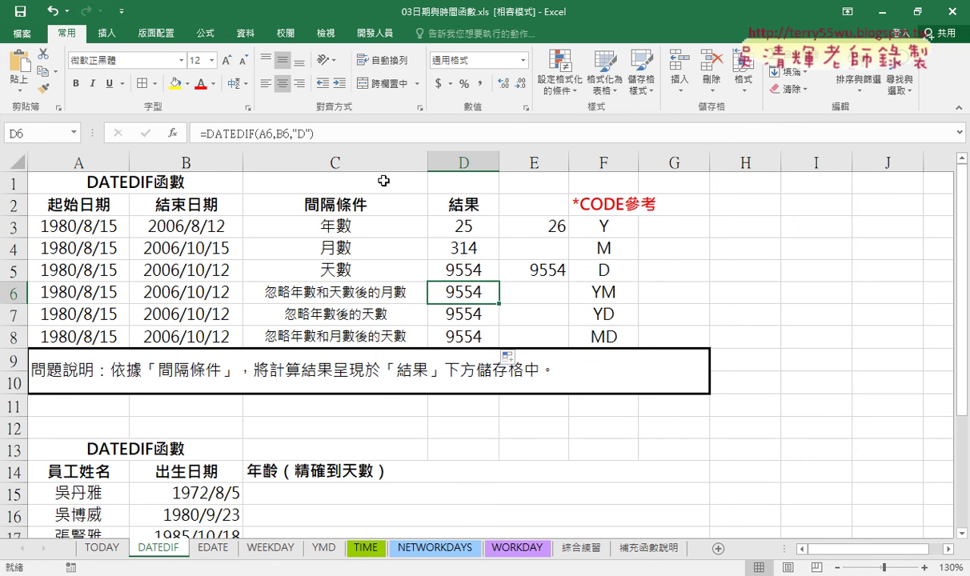
left_click(303, 134)
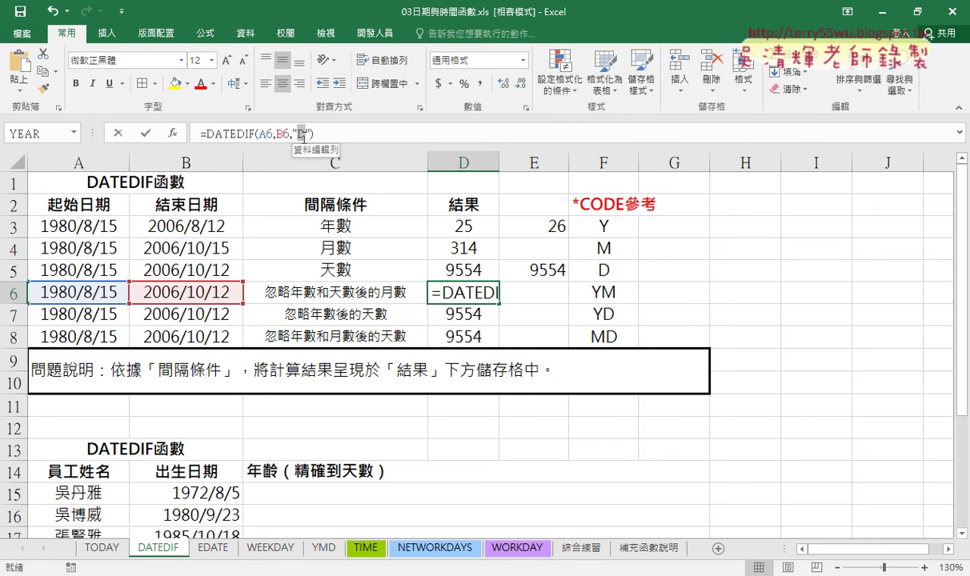
type("YM")
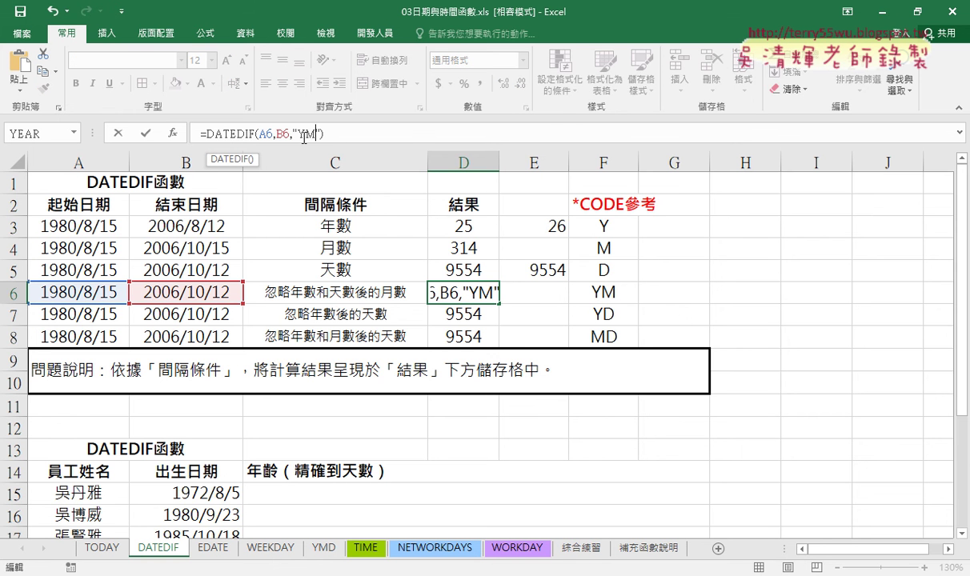
key("Return")
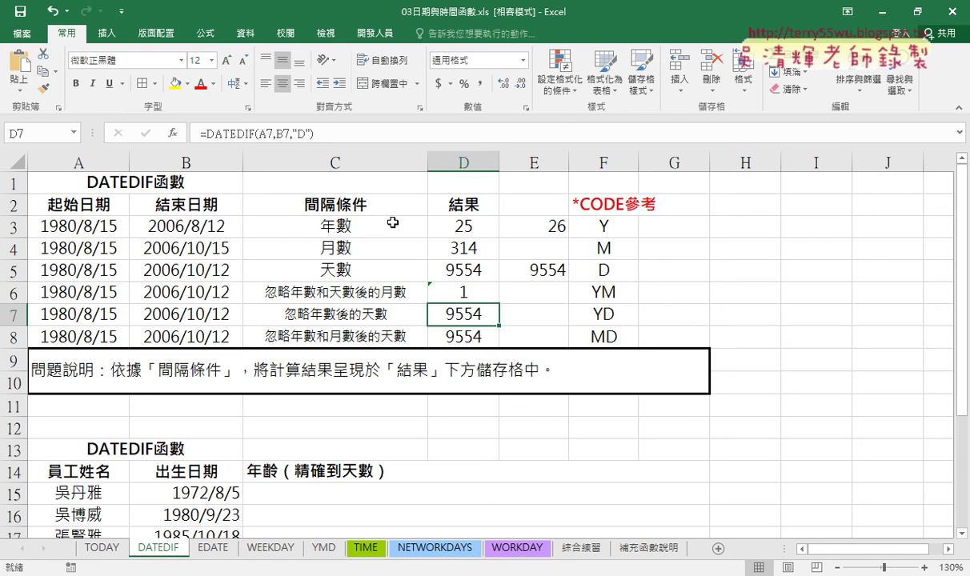
left_click(475, 291)
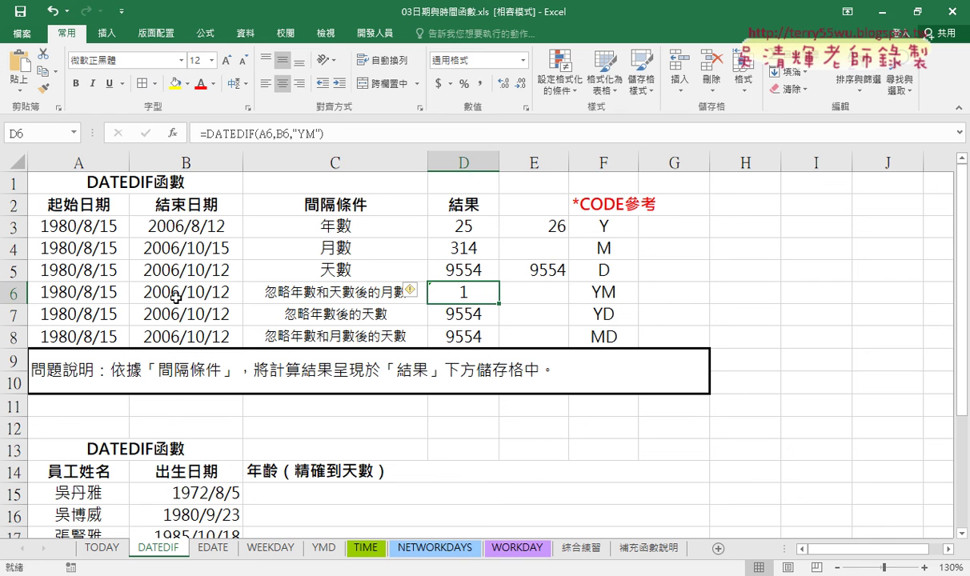
left_click(195, 228)
double_click(195, 228)
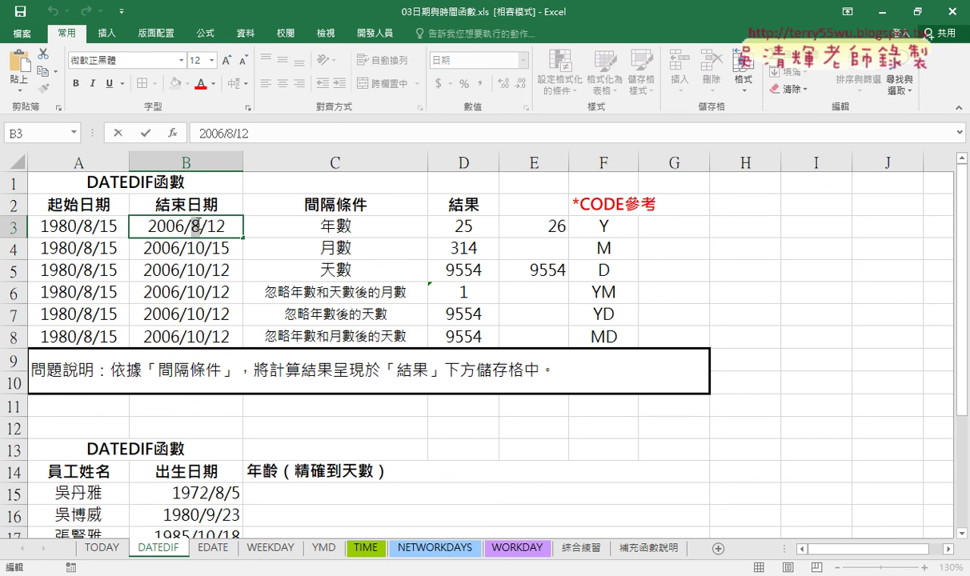
Step: Set B3's end date month to 10 (2006/10/12) so D3 shows 26 years again
key("BackSpace")
type("10")
key("Return")
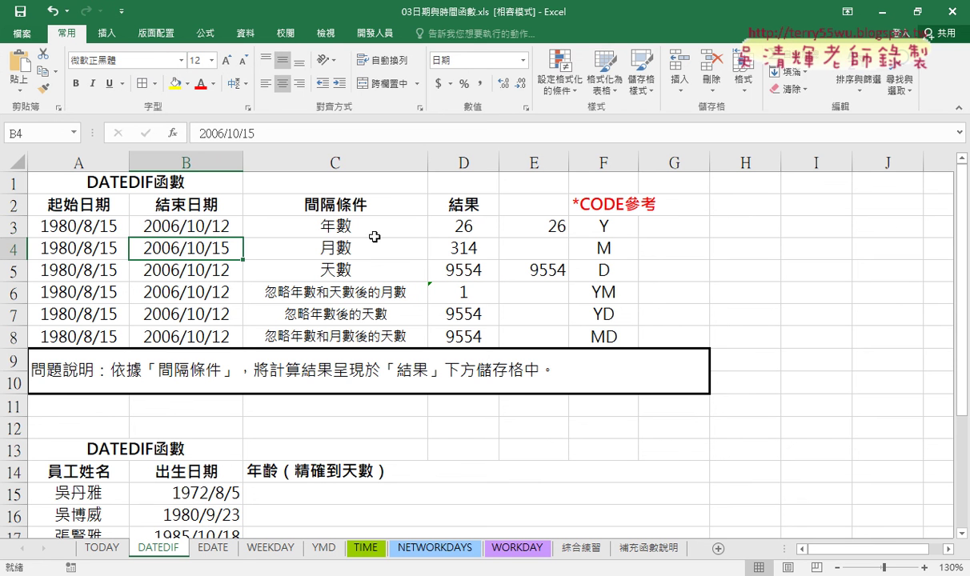
left_click(480, 226)
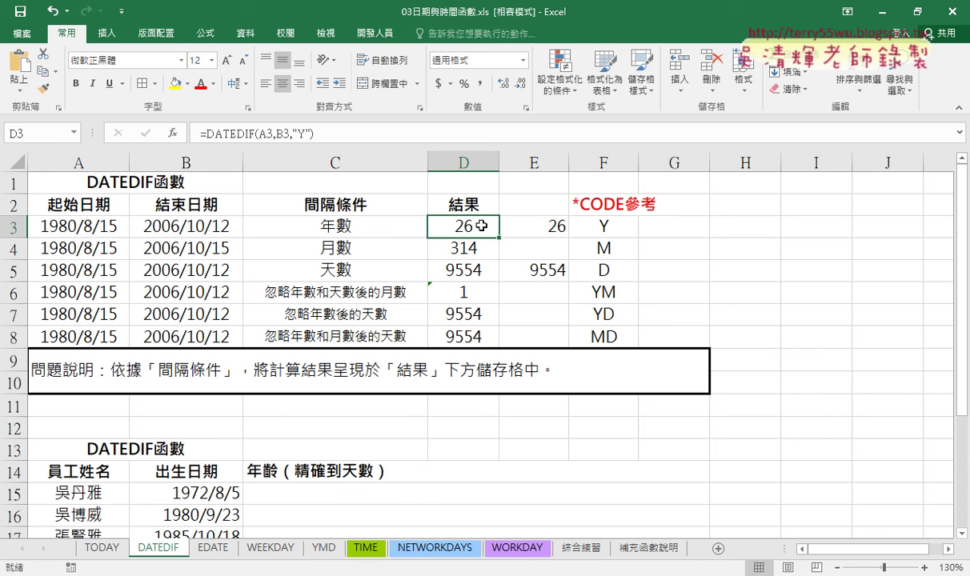
left_click_drag(82, 227, 152, 227)
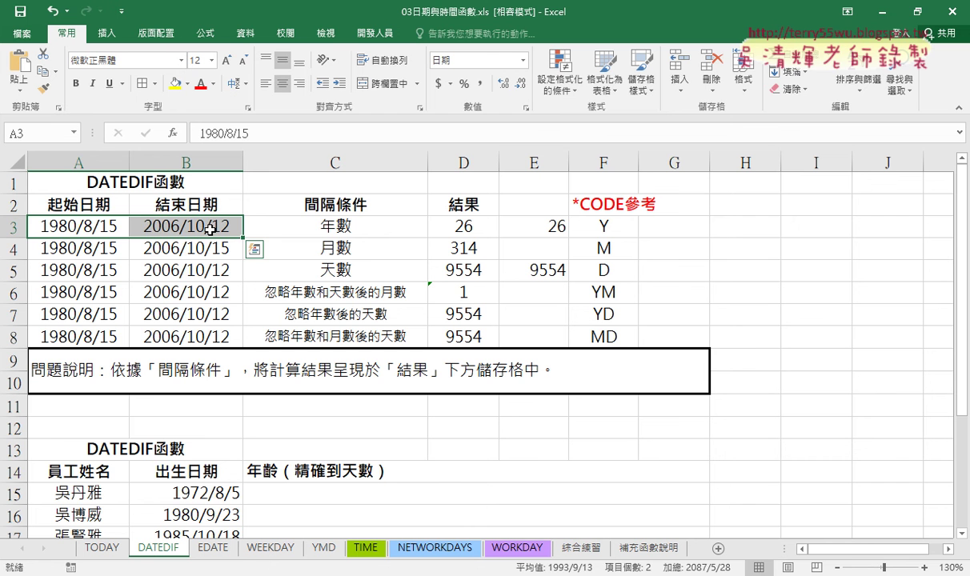
left_click(474, 296)
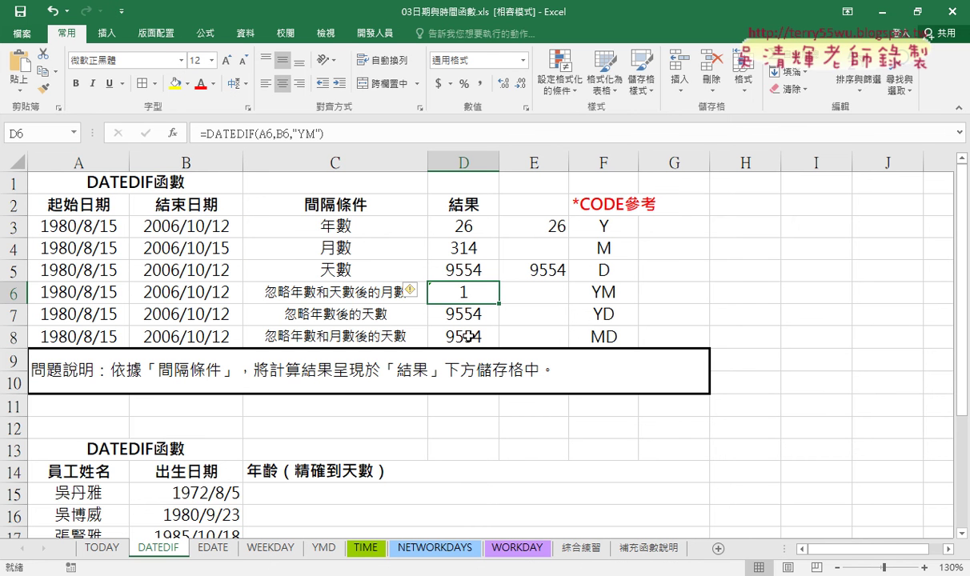
Step: Change D8's DATEDIF code to "MD" so it returns 27 days
left_click(468, 335)
left_click(296, 134)
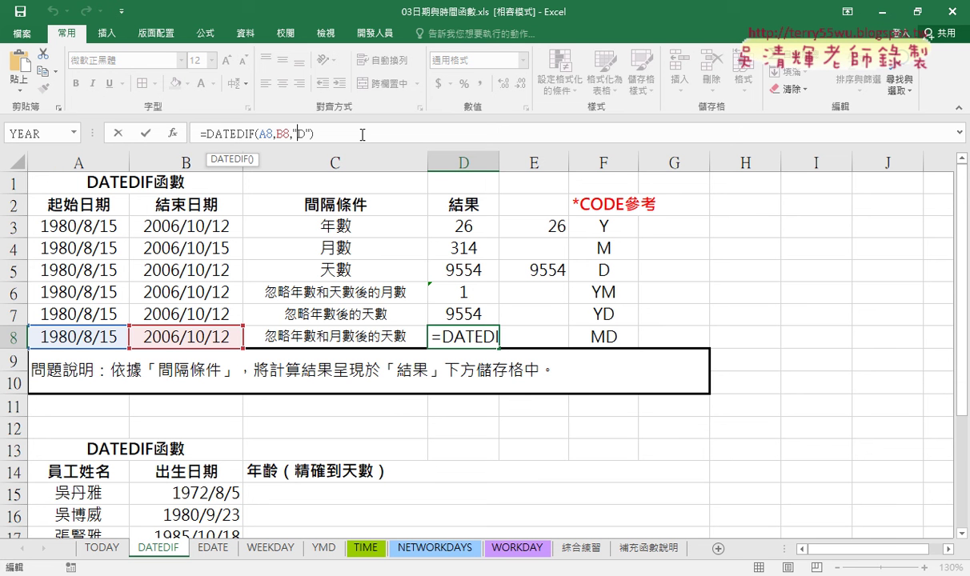
type("M")
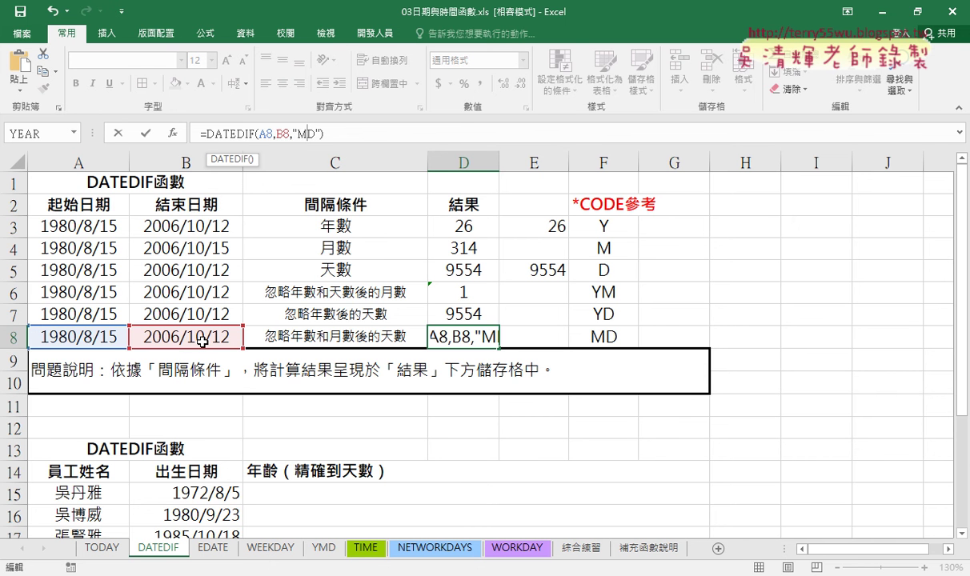
key("Return")
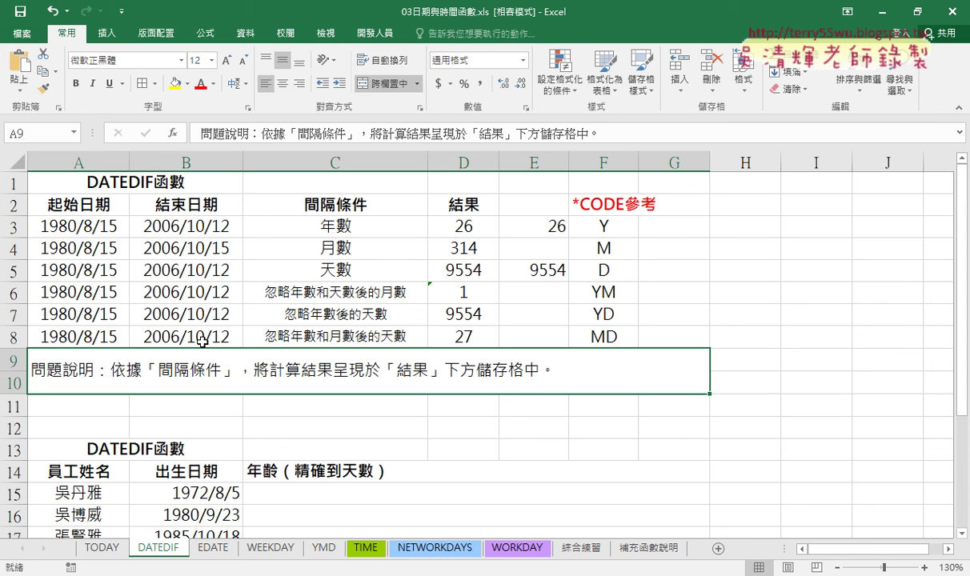
left_click(455, 291)
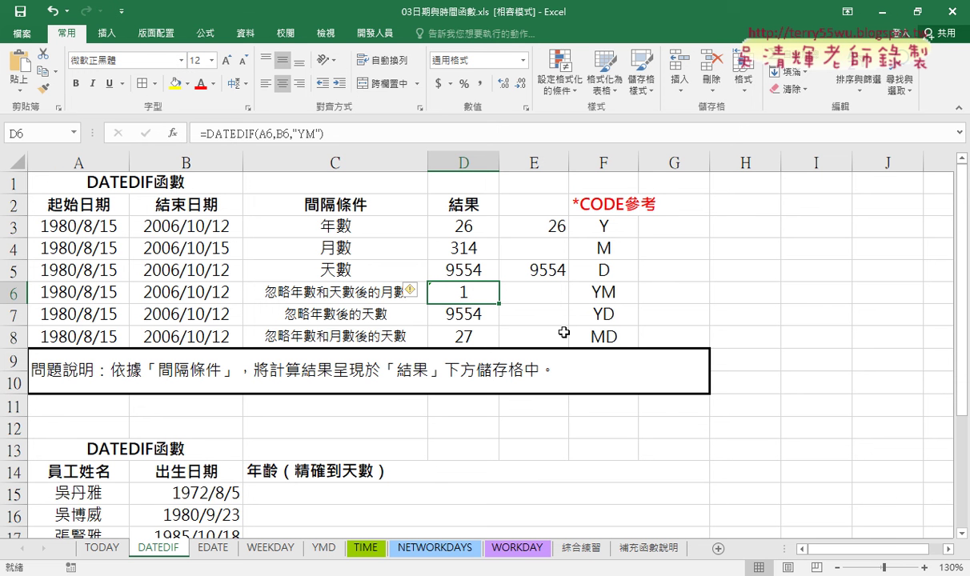
Step: Clear D7 and refill it with D6's "YM" formula
left_click(483, 316)
key("Delete")
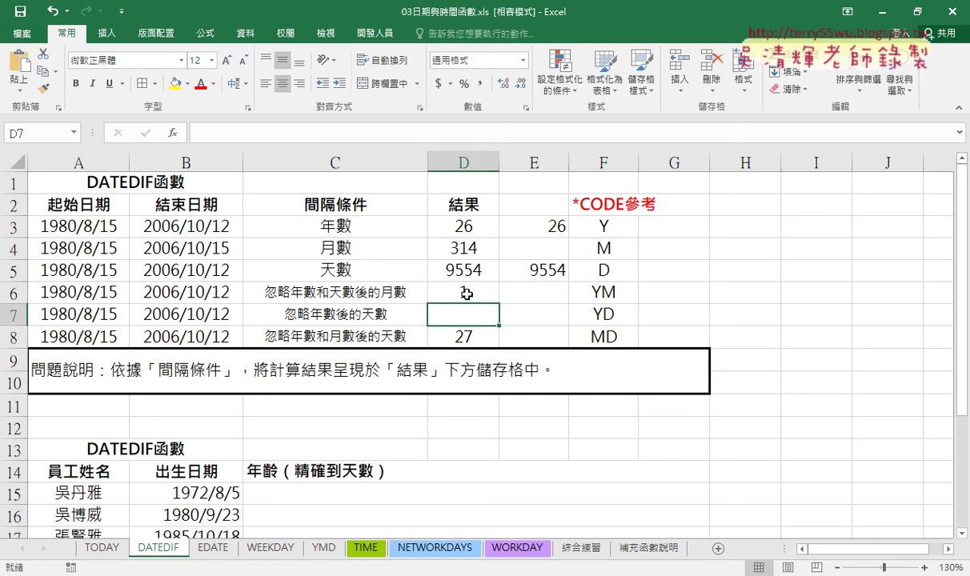
left_click(464, 292)
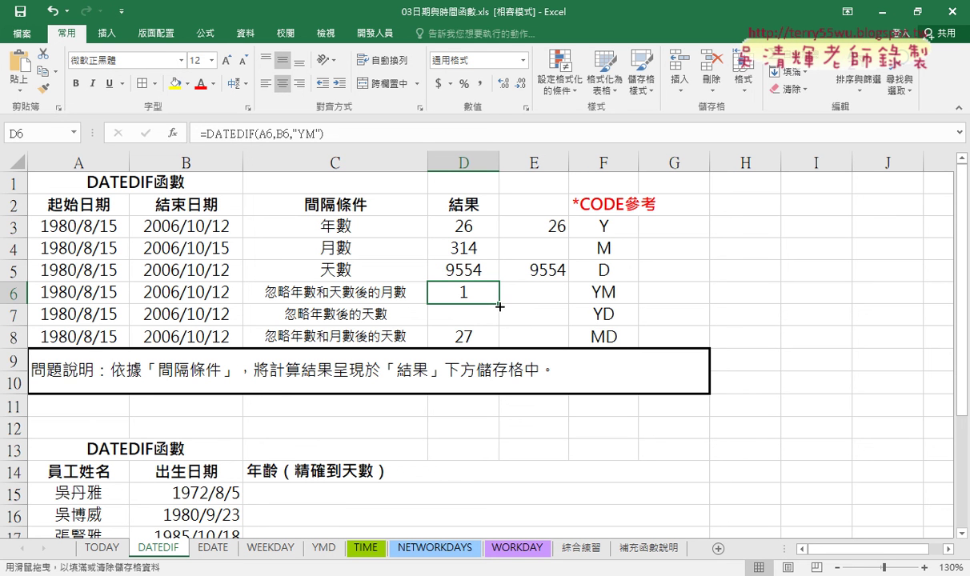
left_click_drag(498, 303, 498, 322)
Step: Change D7's DATEDIF code to "YD" so it returns 58 days
left_click(456, 312)
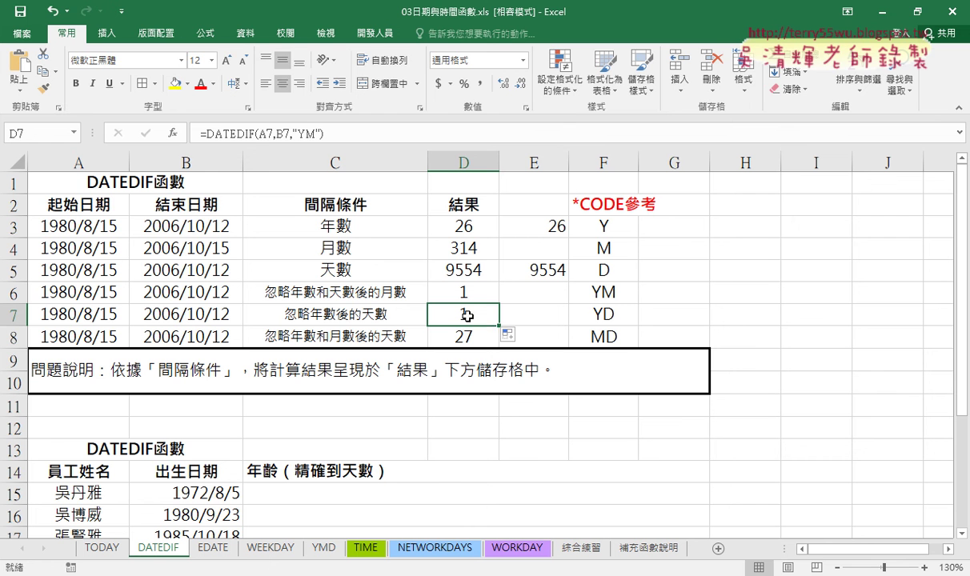
left_click(298, 132)
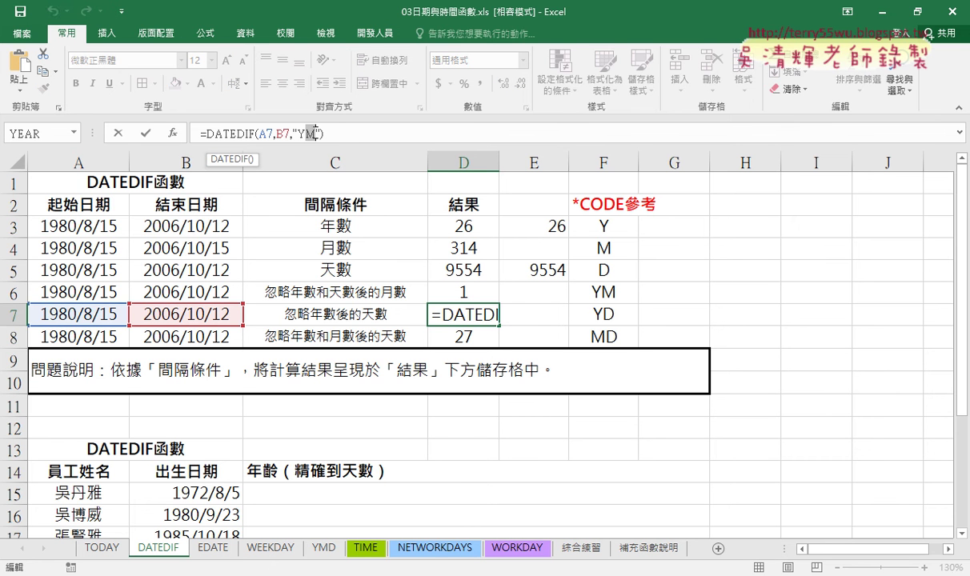
type("D")
key("Return")
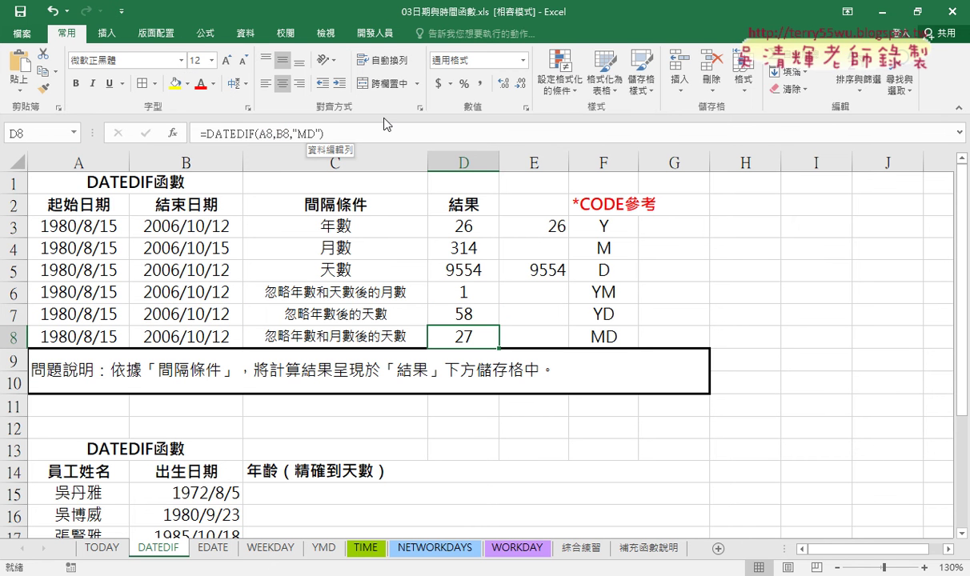
left_click(474, 229)
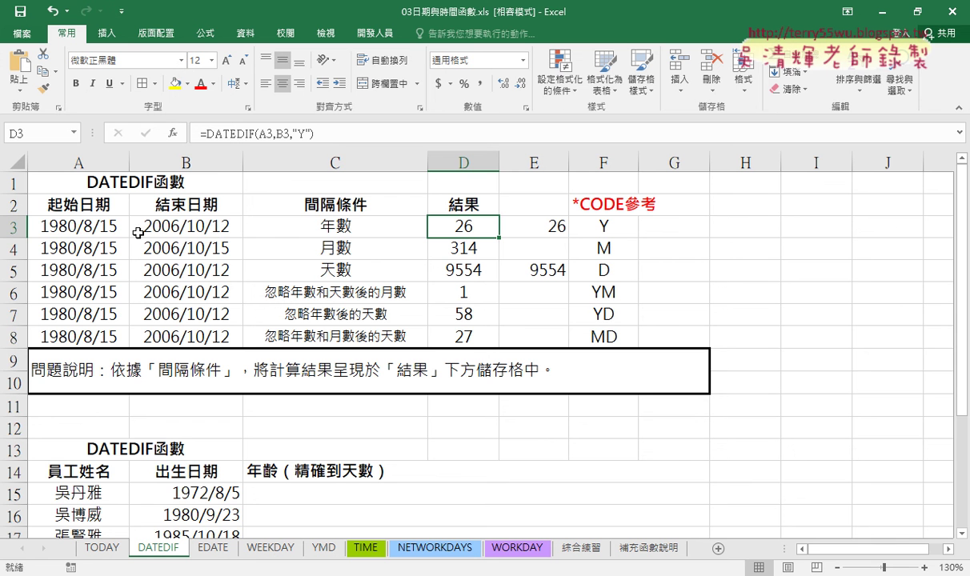
left_click(484, 315)
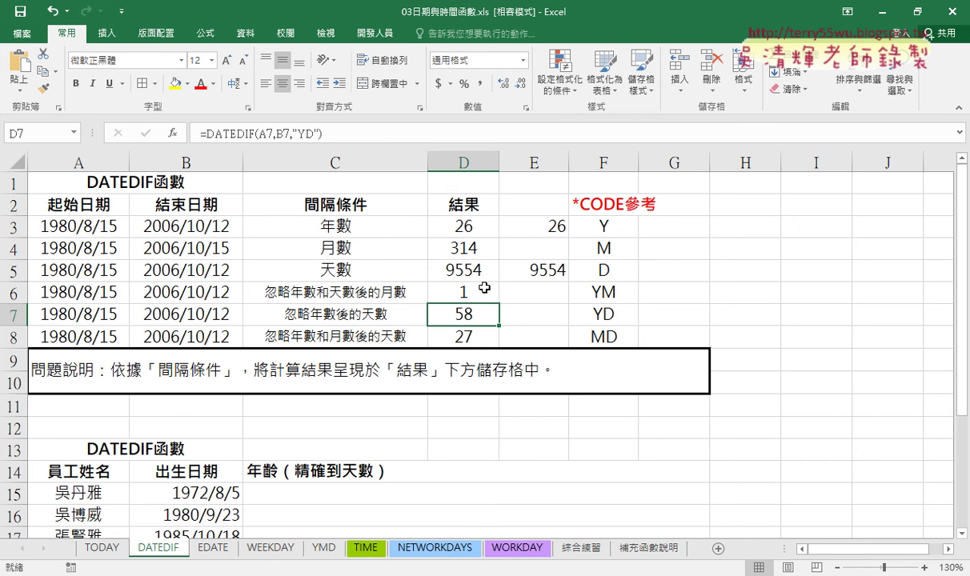
scroll(484, 287, "down", 1)
scroll(484, 287, "up", 1)
left_click_drag(582, 231, 624, 236)
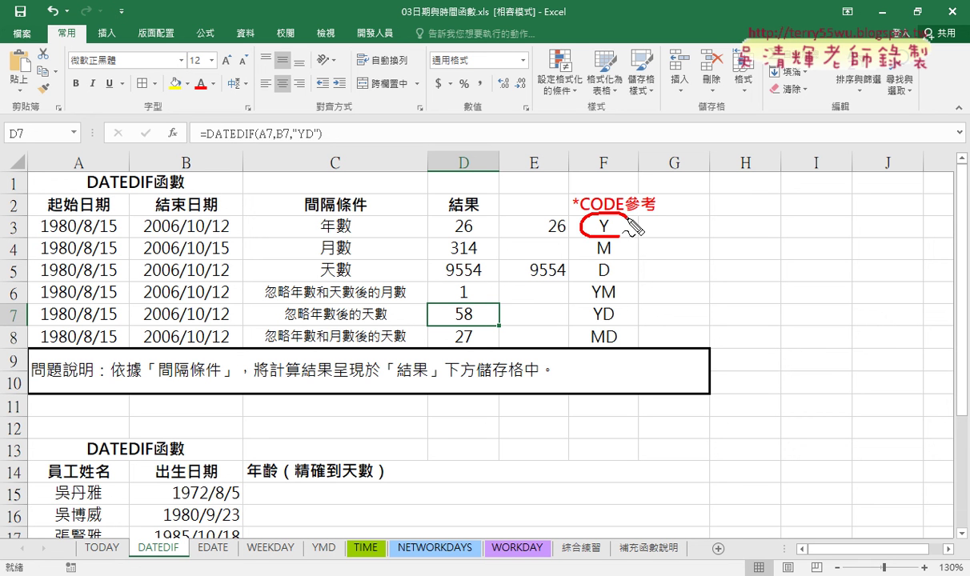
left_click_drag(592, 284, 624, 294)
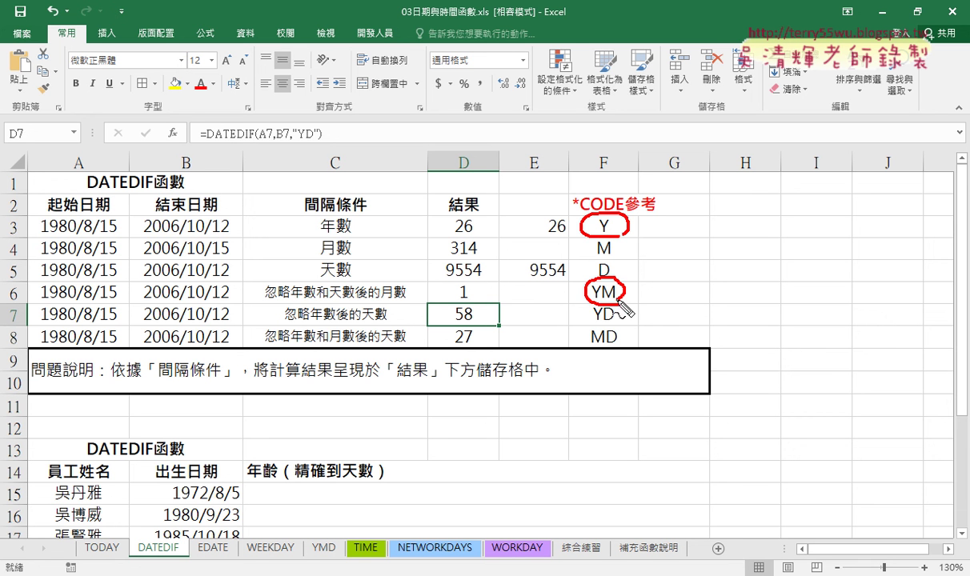
mouse_move(610, 353)
left_mouse_down()
mouse_move(591, 352)
mouse_move(416, 466)
mouse_move(433, 462)
left_mouse_up()
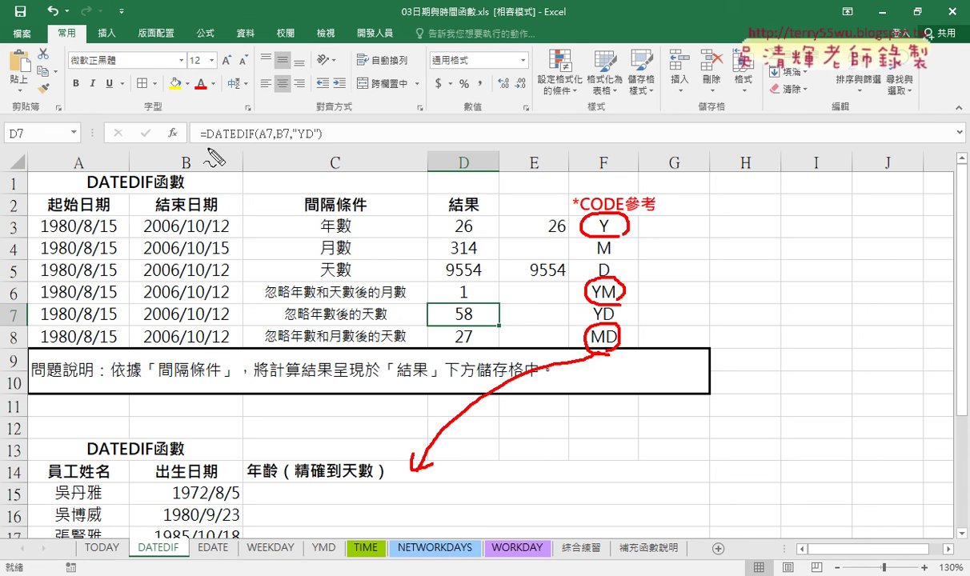
left_click_drag(207, 145, 258, 145)
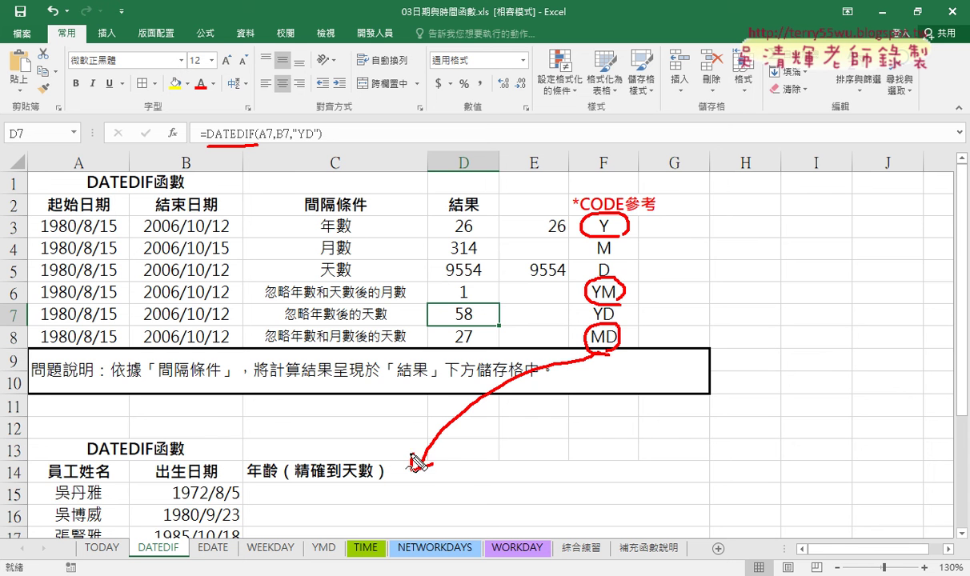
key("Escape")
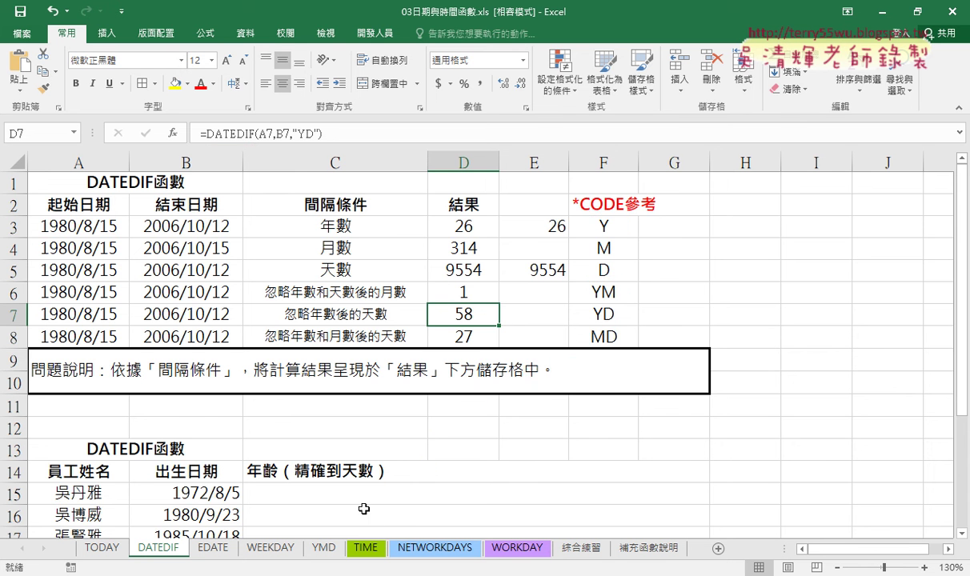
scroll(410, 465, "down", 2)
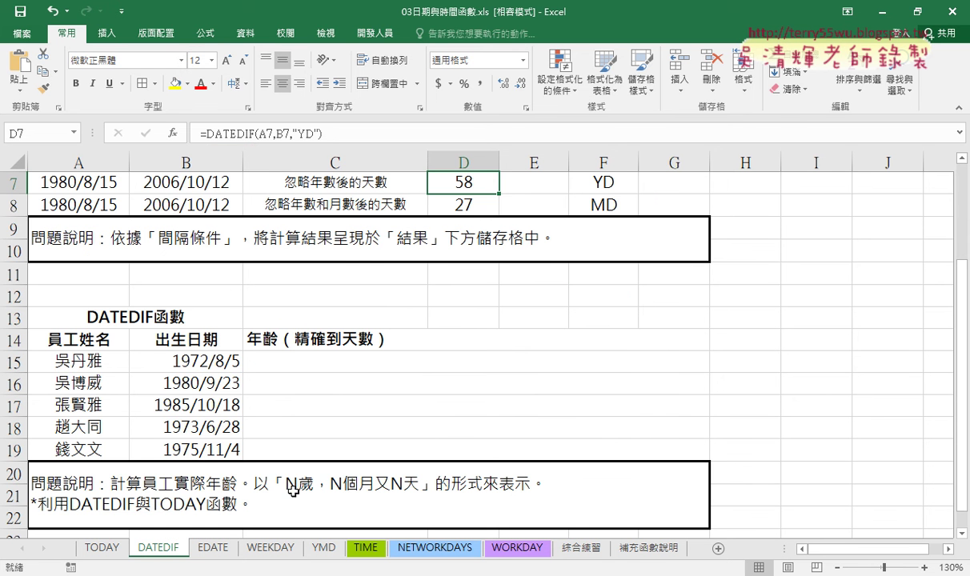
left_click(204, 365)
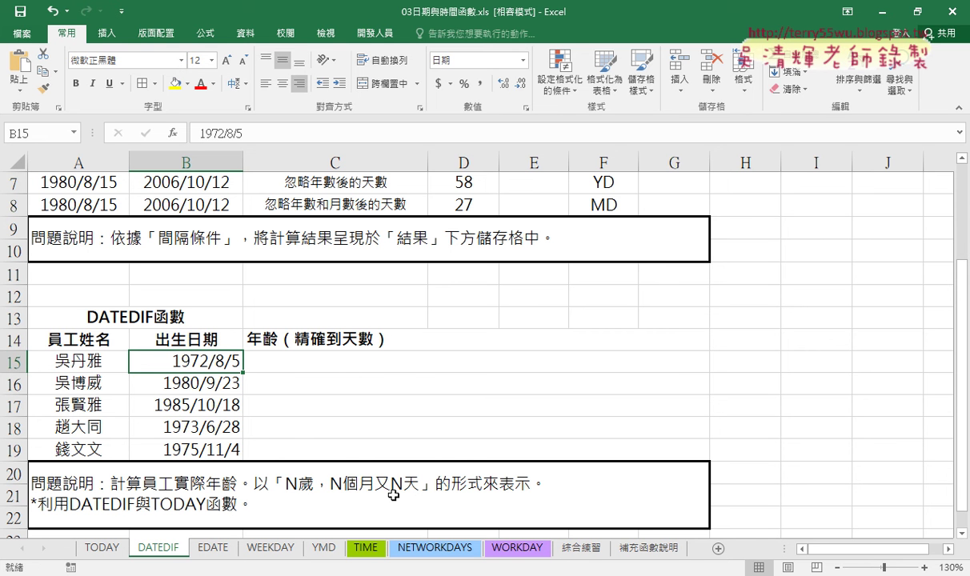
left_click(313, 363)
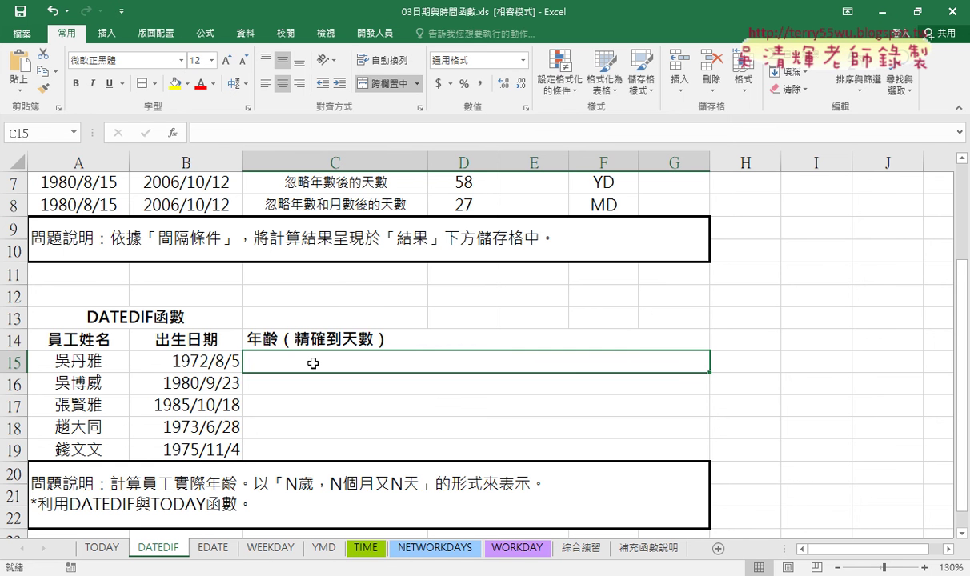
scroll(312, 363, "up", 2)
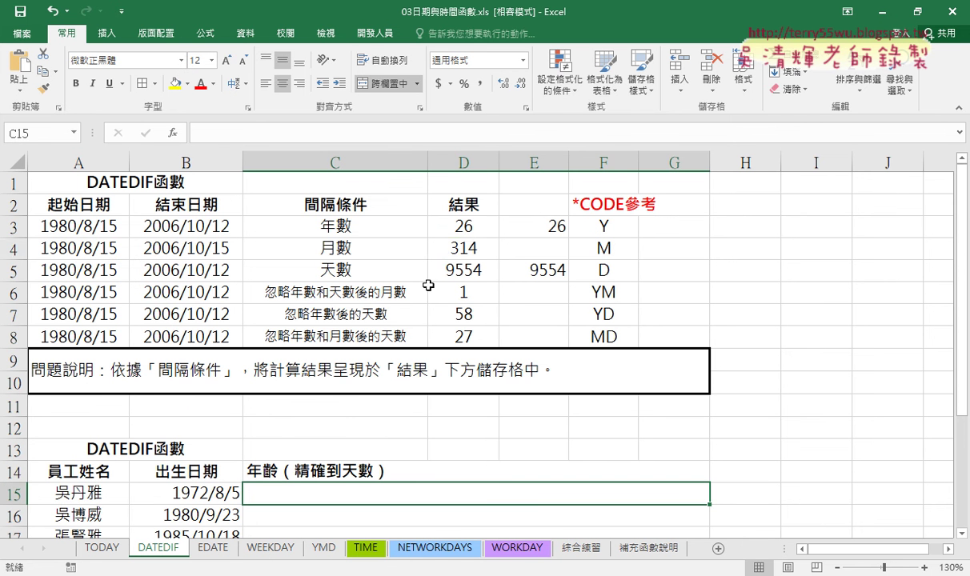
left_click(452, 252)
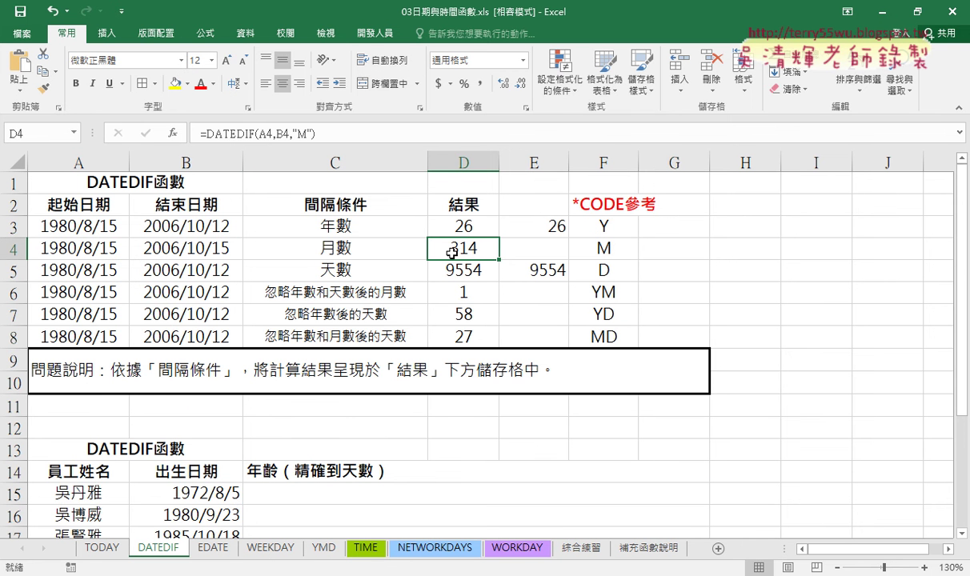